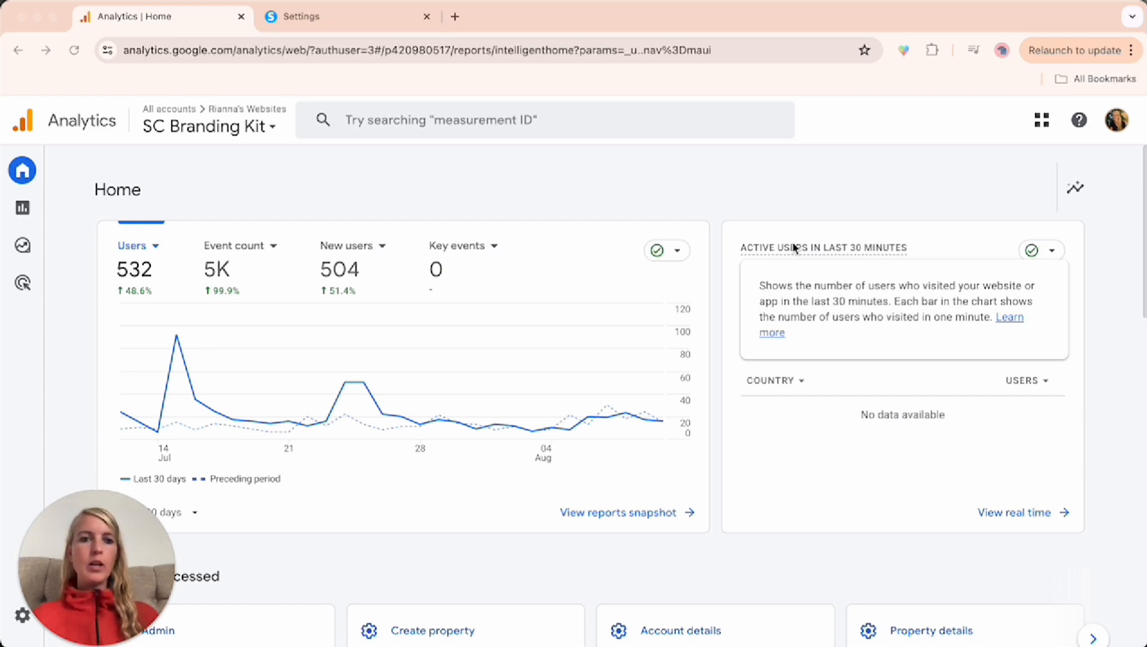
Look over the list of existing properties in the analytics account, leaving the SC Branding Kit property selected
left_click(268, 127)
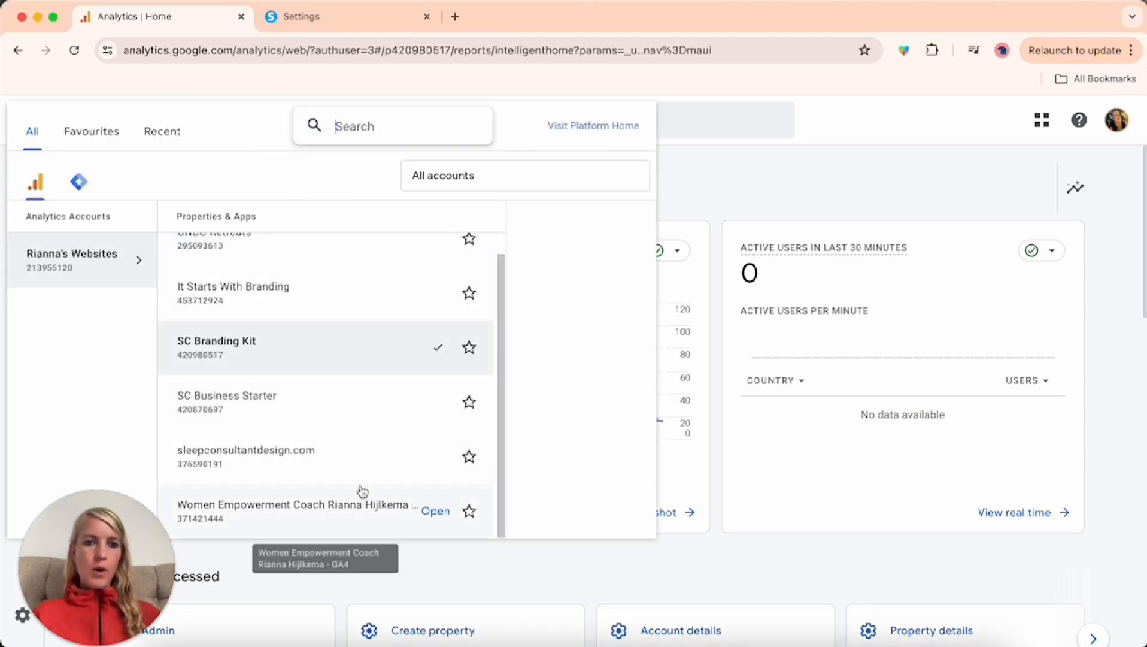
left_click(683, 192)
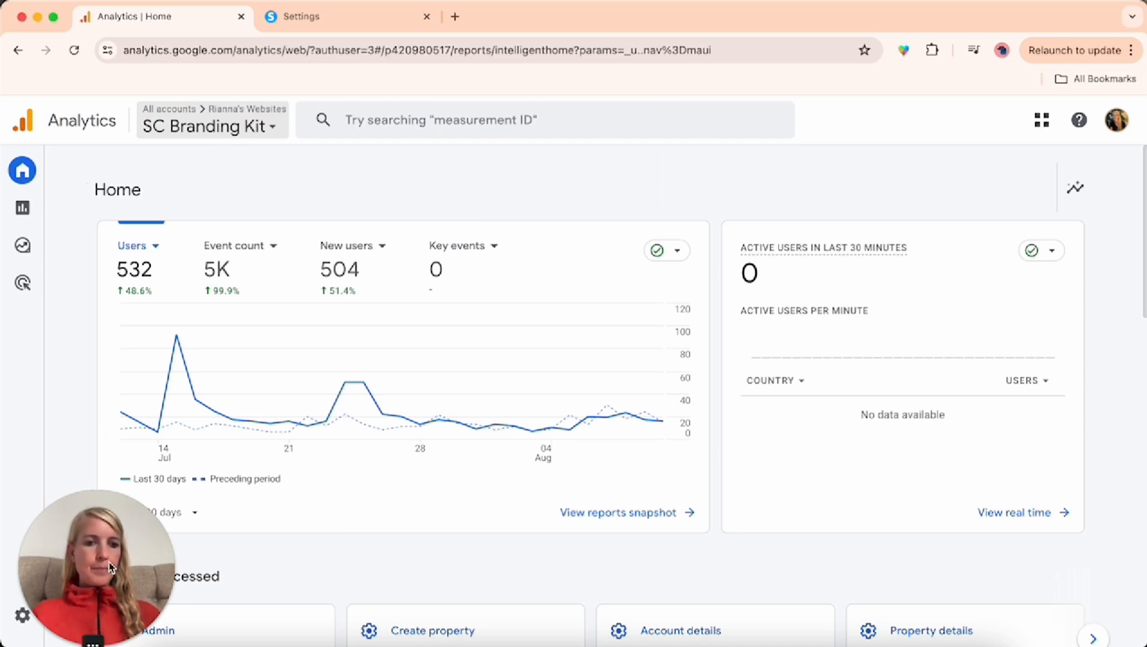
left_click_drag(110, 566, 222, 499)
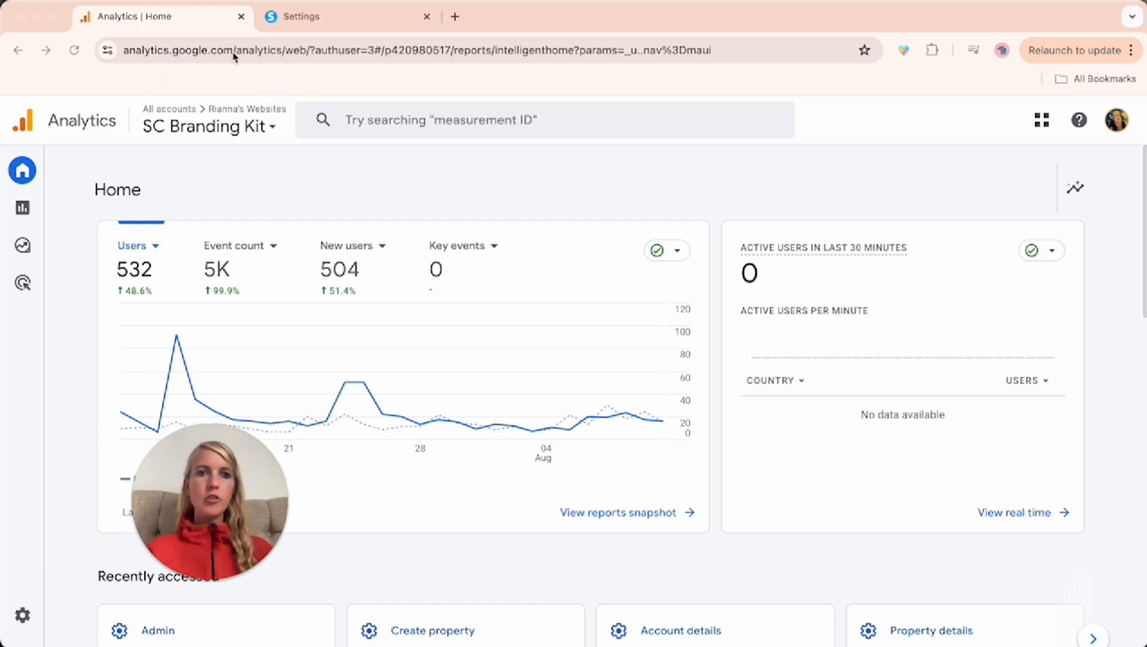
Open the admin settings and start creating a new property in the account
left_click(24, 615)
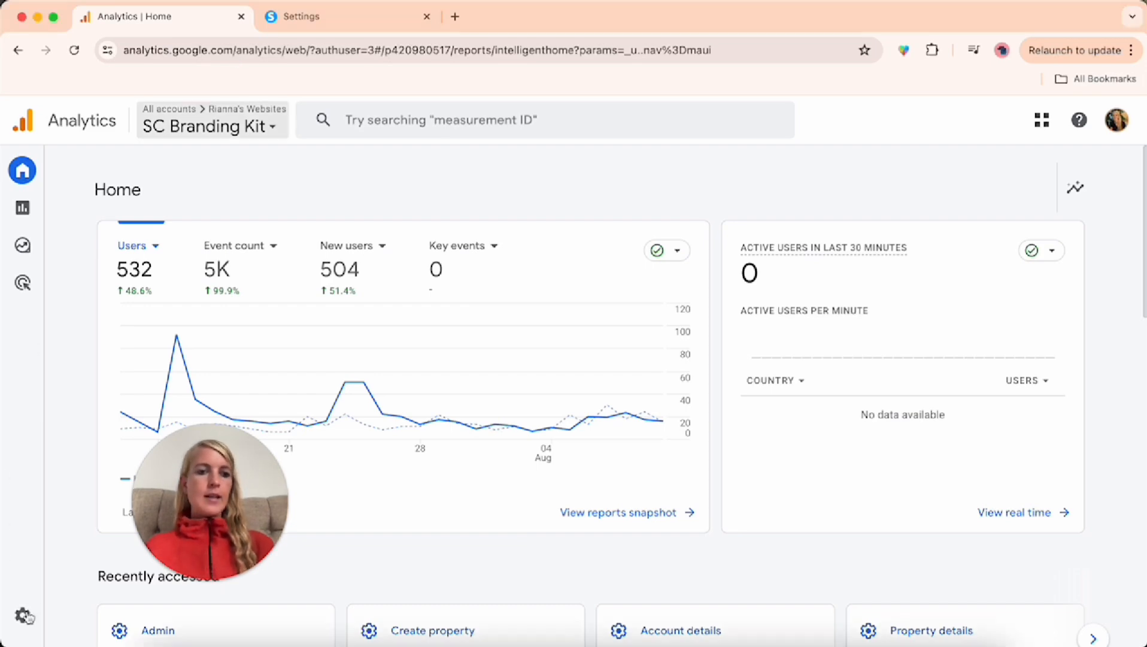
left_click(24, 615)
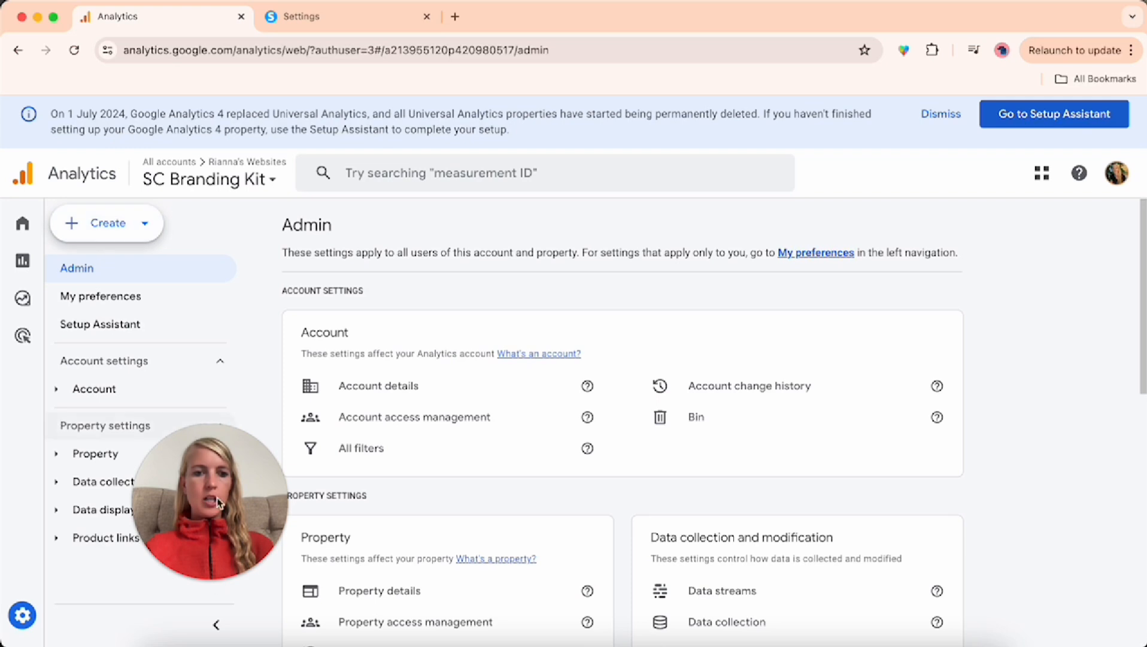
left_click_drag(217, 502, 102, 530)
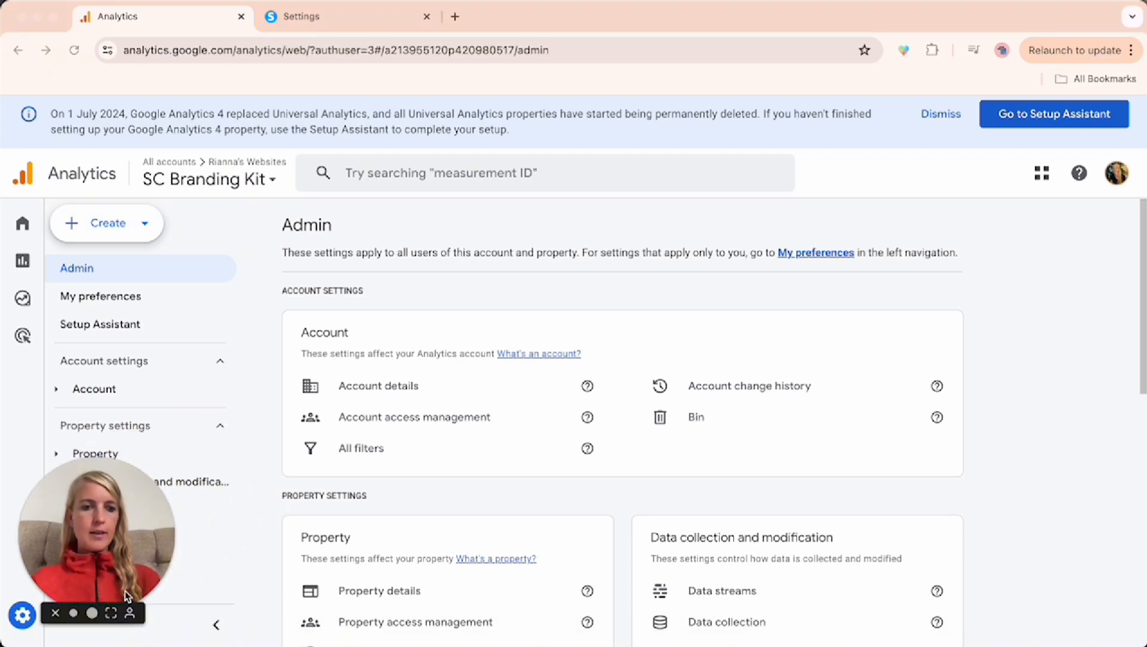
left_click(116, 230)
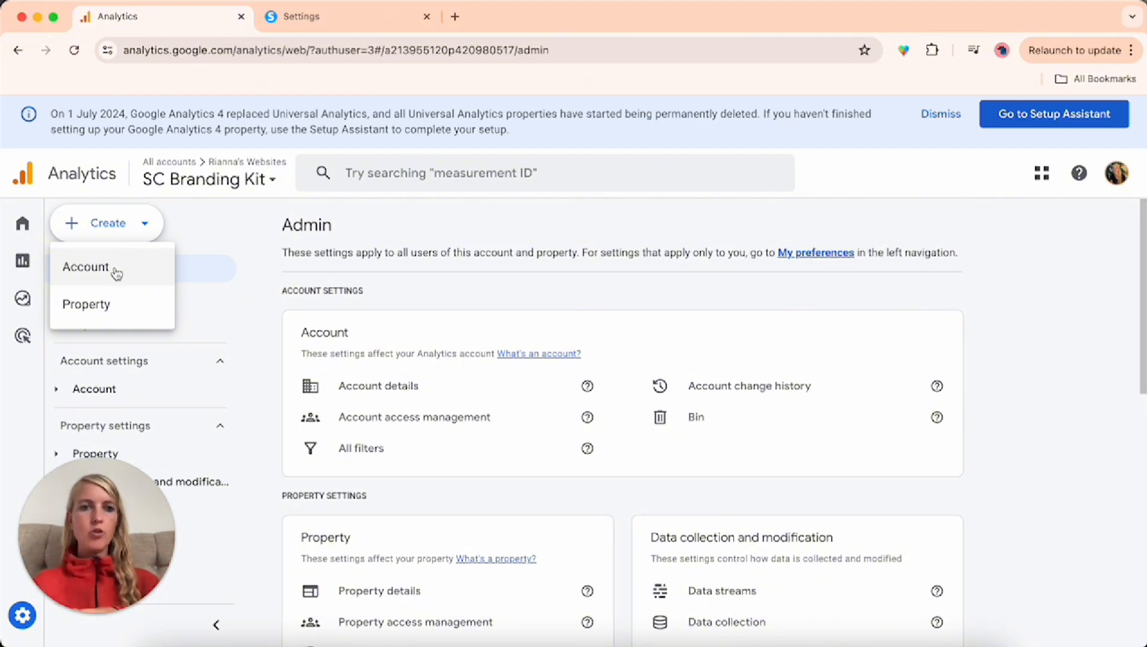
left_click(89, 304)
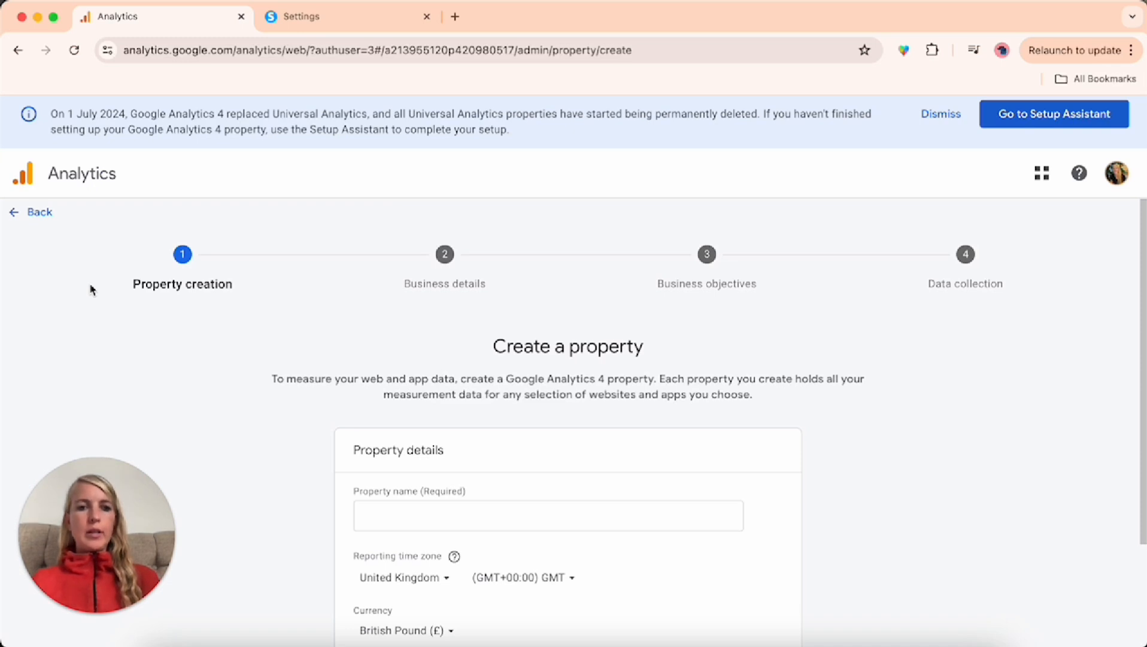
Name the new property "Virtual Assistant Startup Kit"
scroll(479, 477, "down", 3)
left_click(432, 381)
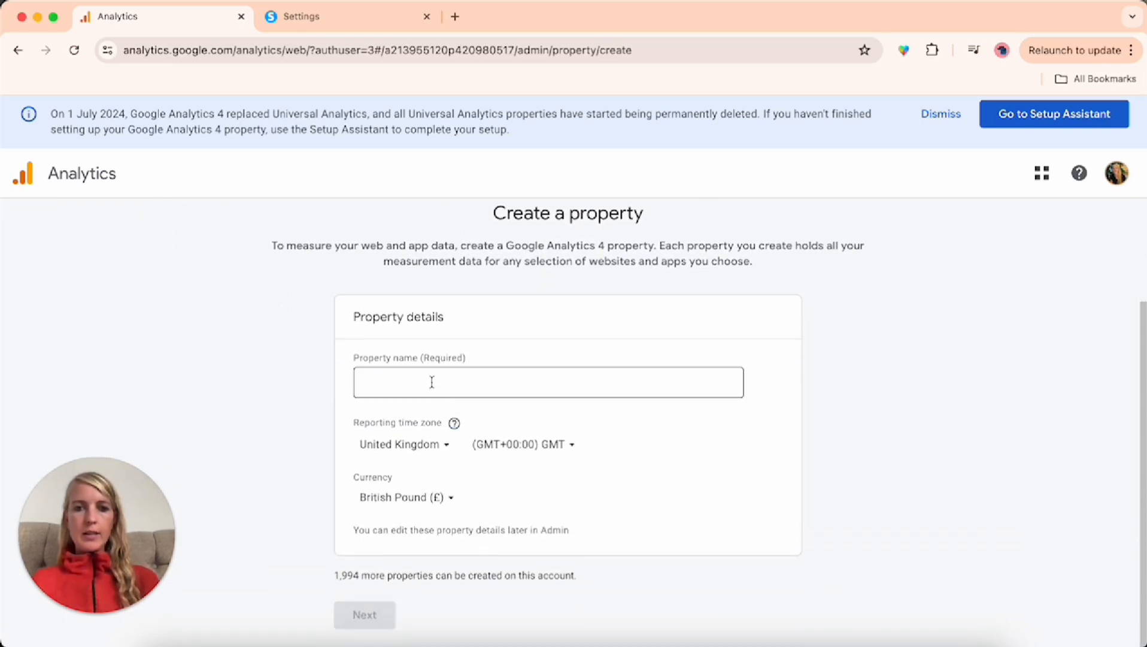
type("Virtual Assistant Startup Kit")
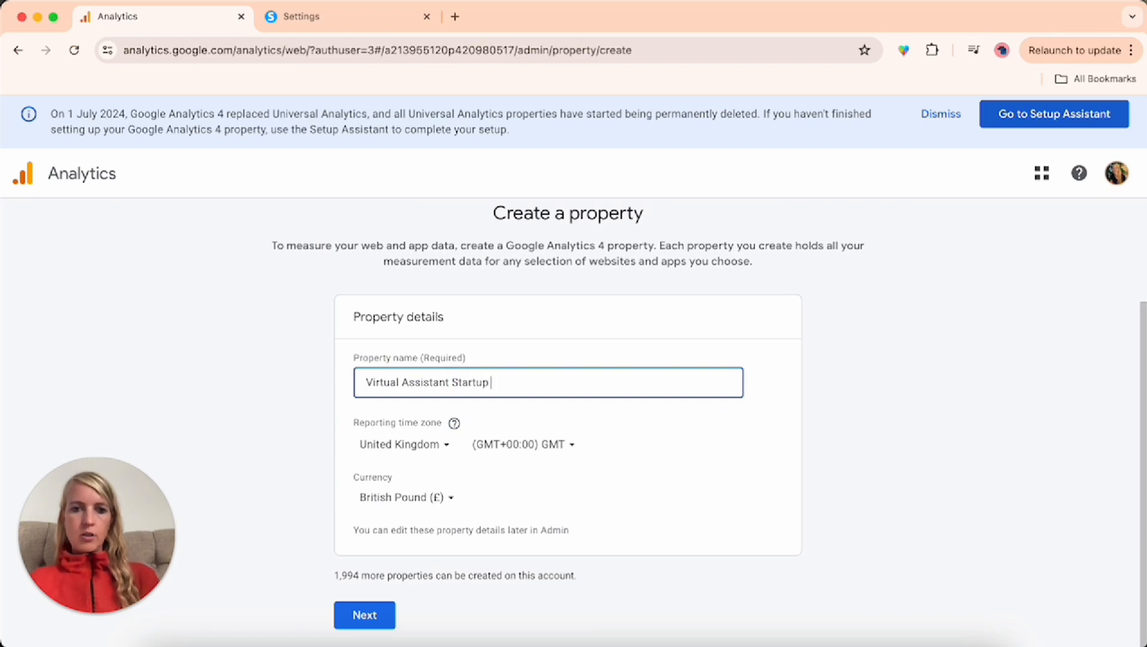
Set the country for the property's reporting time zone to United States
left_click(419, 443)
type("united st")
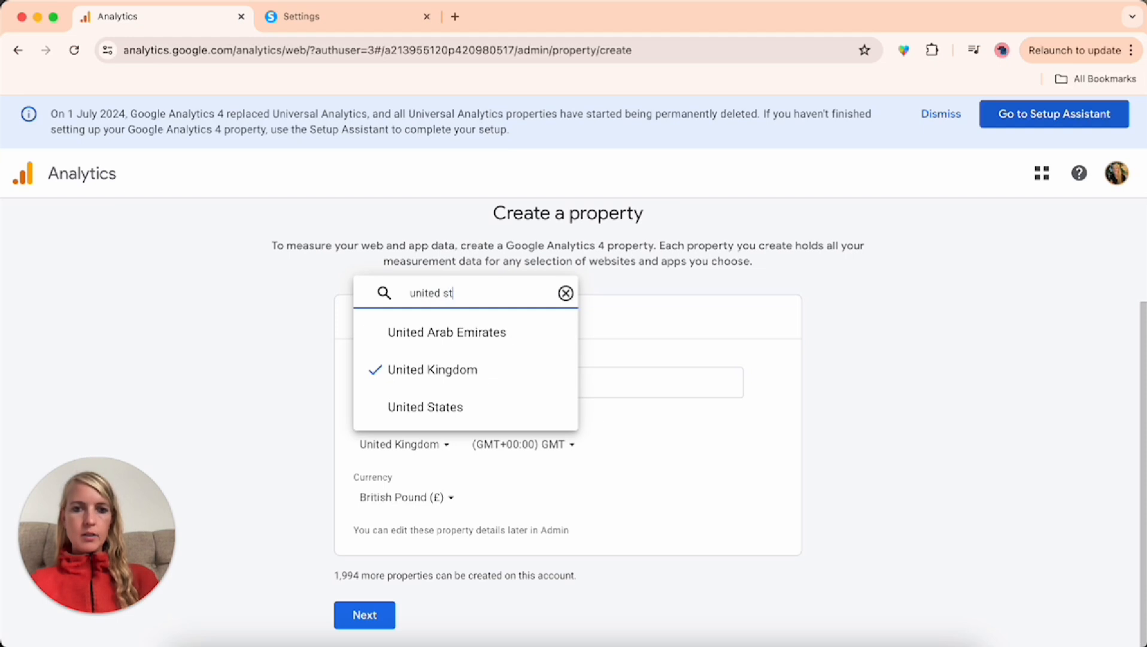
type("at")
left_click(441, 408)
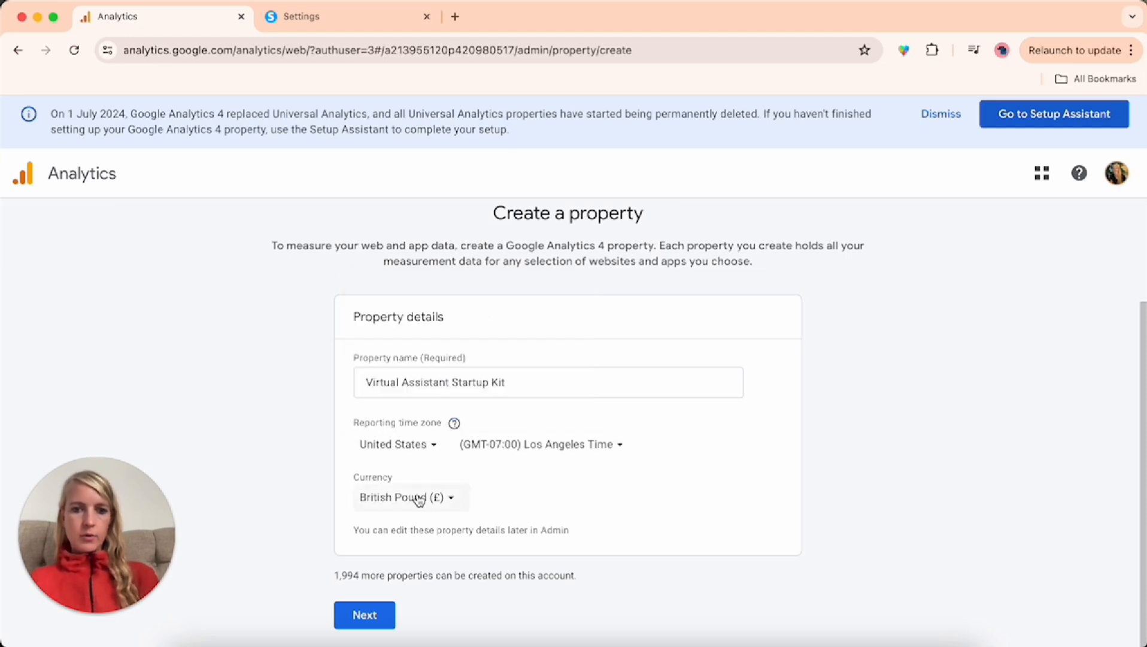
Set the property's currency to US Dollar ($) and continue to the business details
left_click(418, 498)
type("usd")
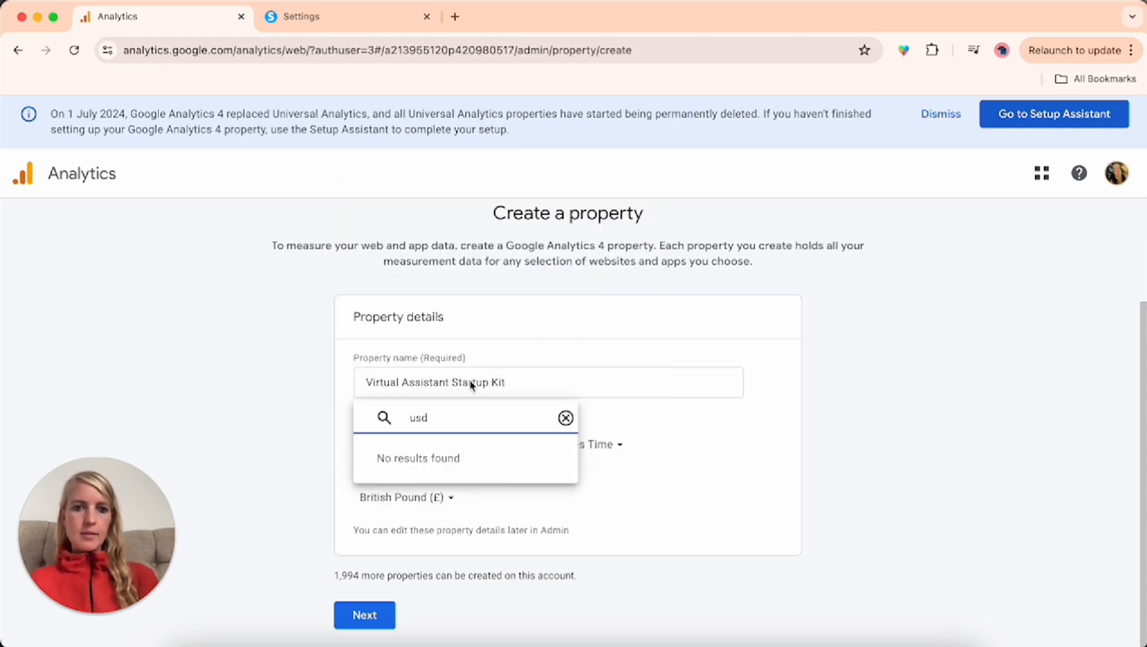
key("BackSpace")
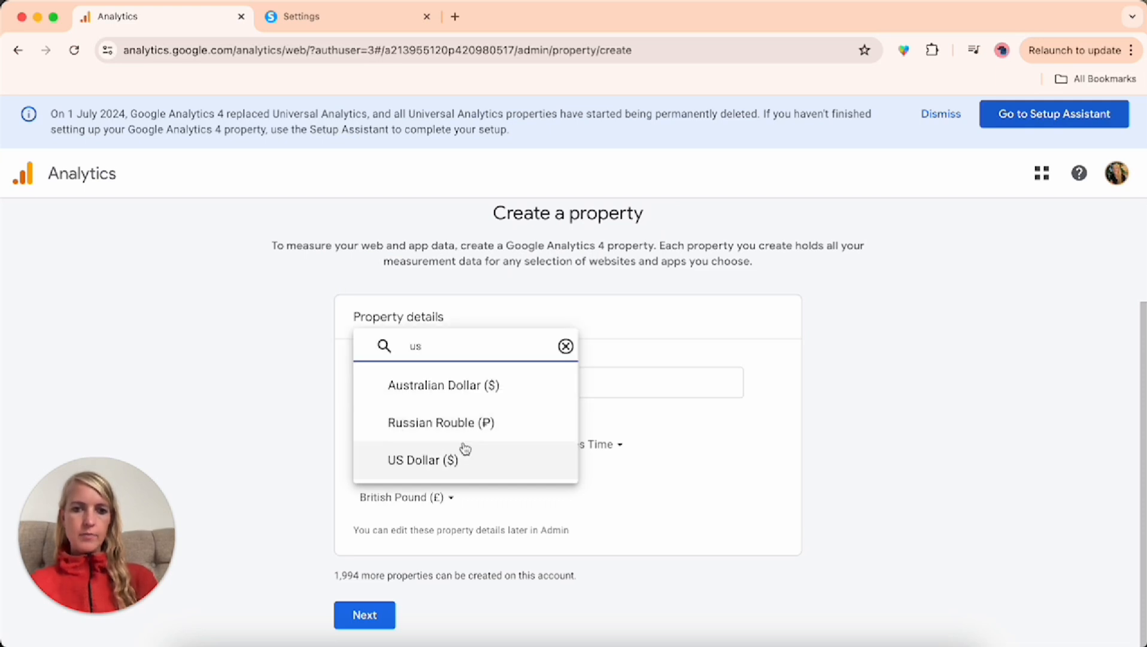
left_click(426, 459)
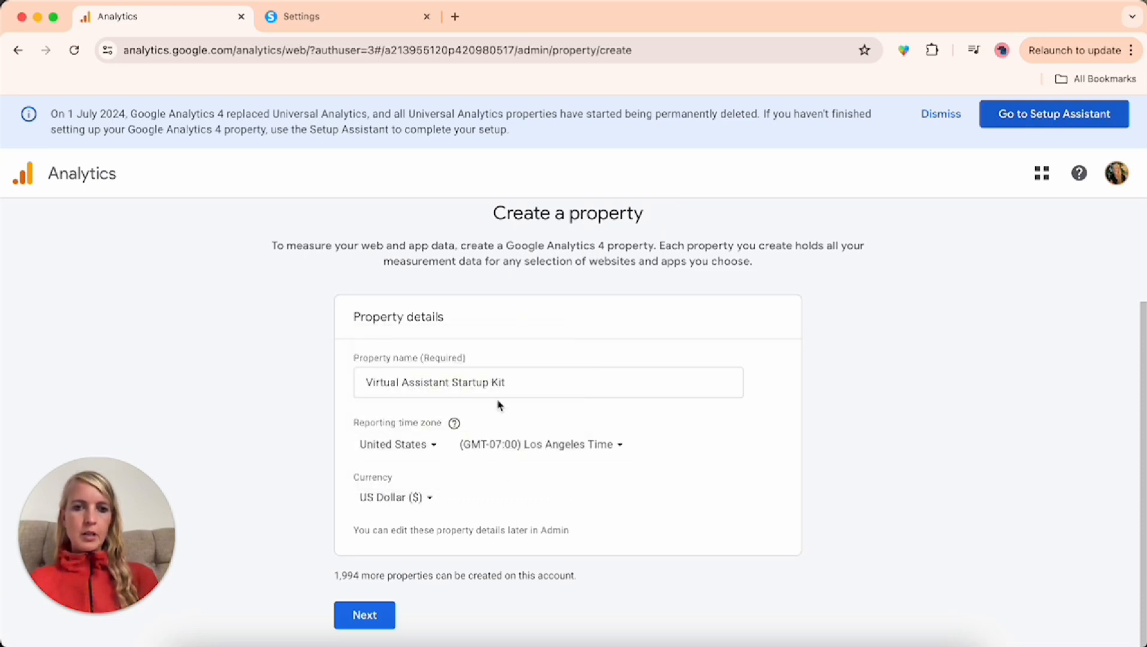
left_click(511, 385)
key("super+a")
left_click(365, 617)
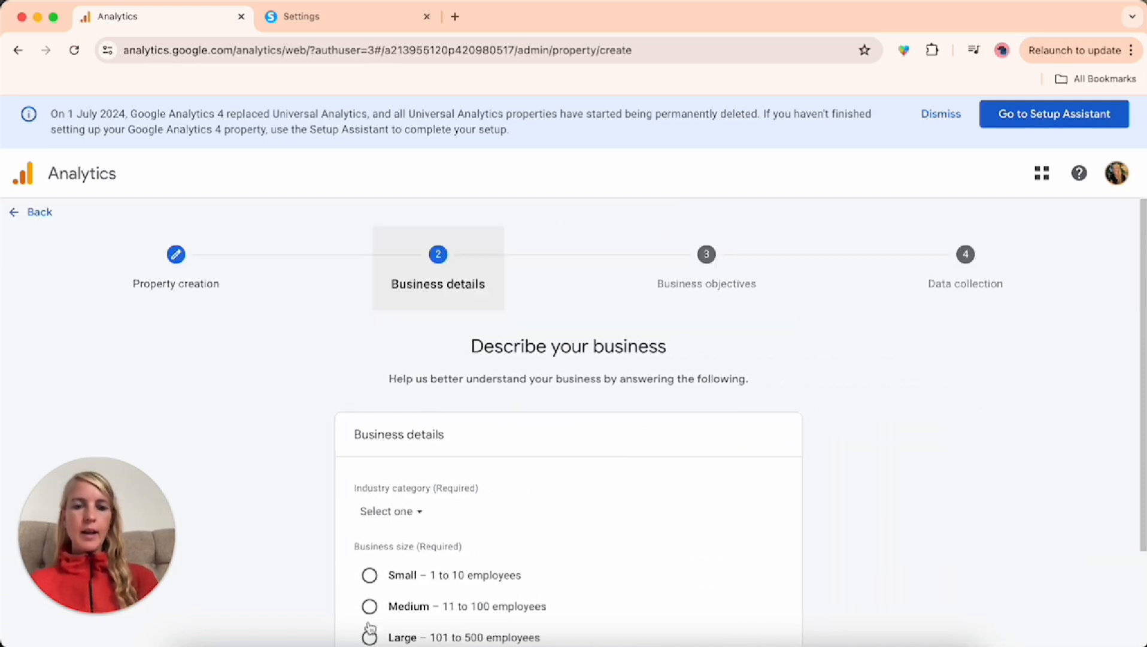
Describe the business as Business & industrial with size Small (1 to 10 employees), and continue to the objectives
scroll(426, 482, "down", 3)
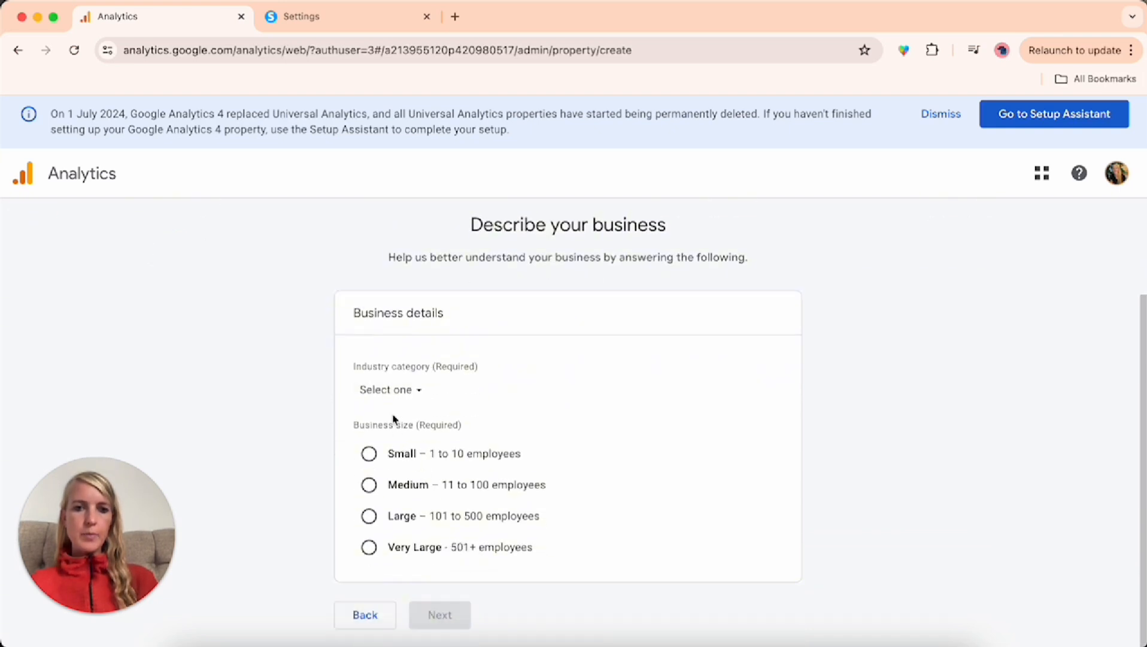
left_click(391, 390)
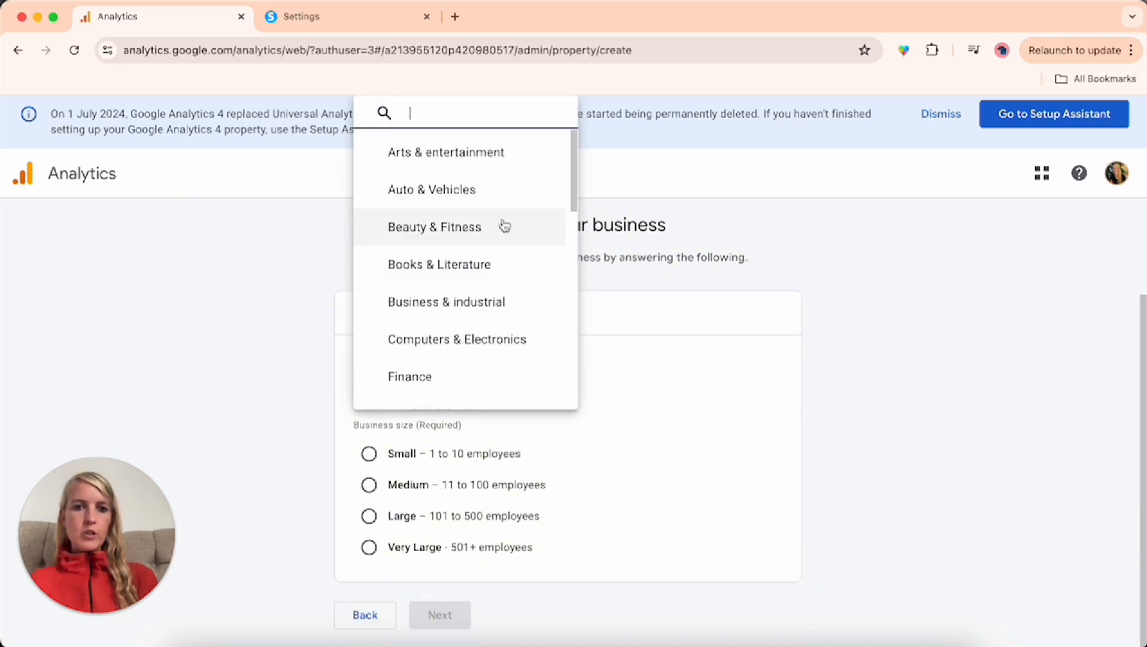
left_click(450, 303)
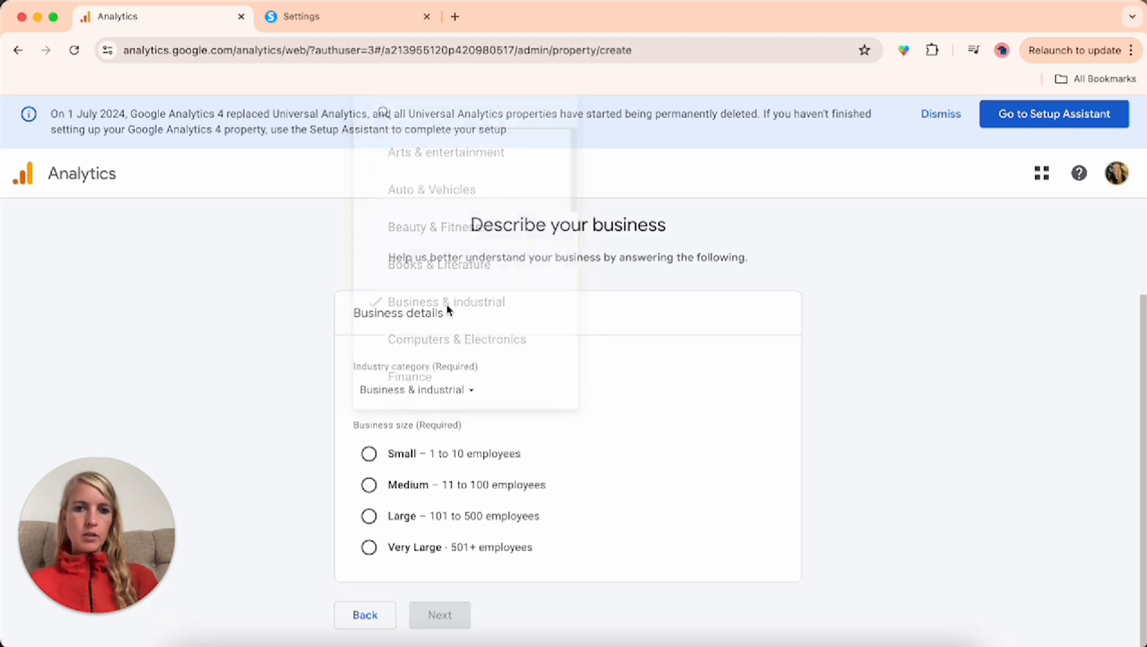
left_click(369, 453)
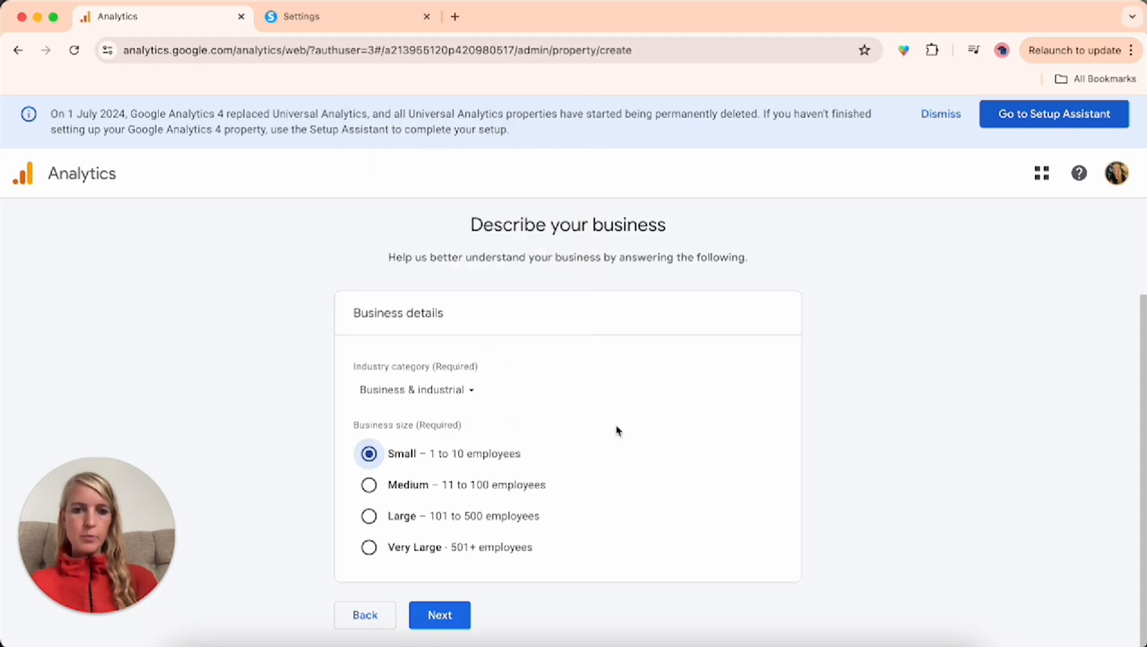
left_click(441, 615)
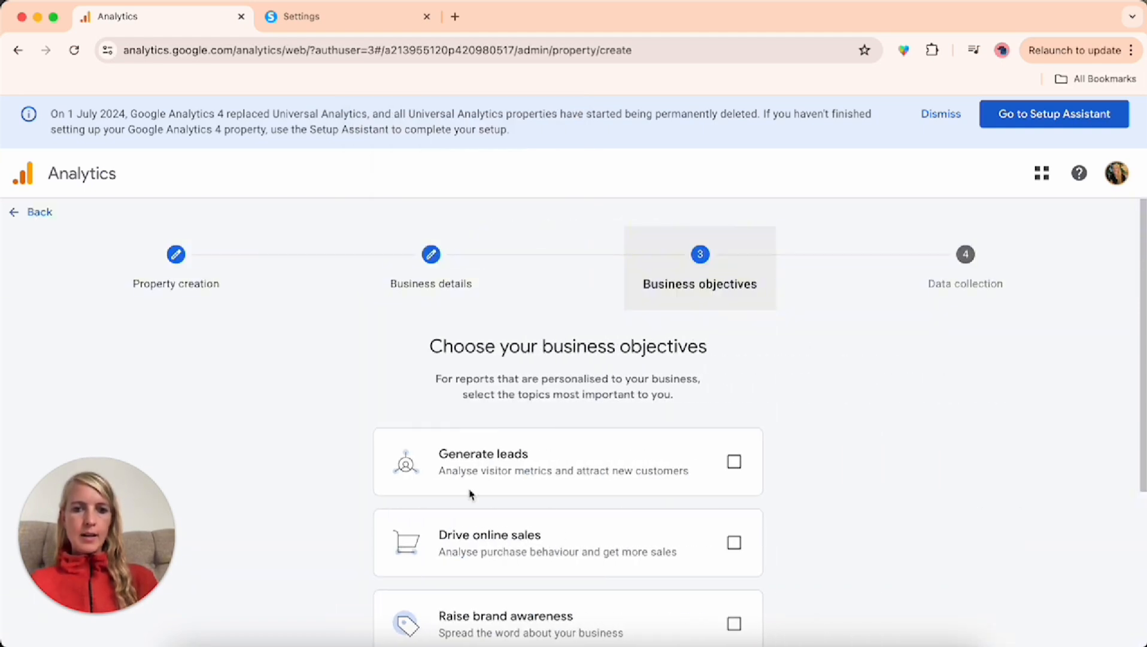
Choose Generate leads, Drive online sales and Examine user behaviour as business objectives and create the property
scroll(526, 374, "down", 3)
scroll(528, 381, "down", 2)
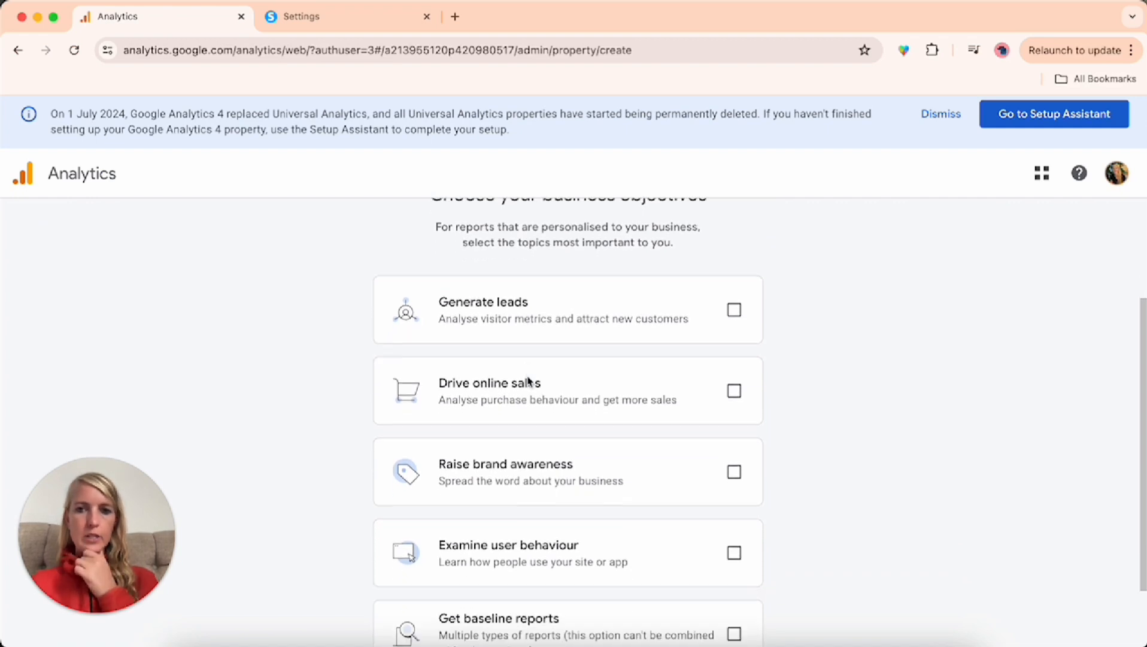
left_click(734, 290)
scroll(714, 418, "down", 2)
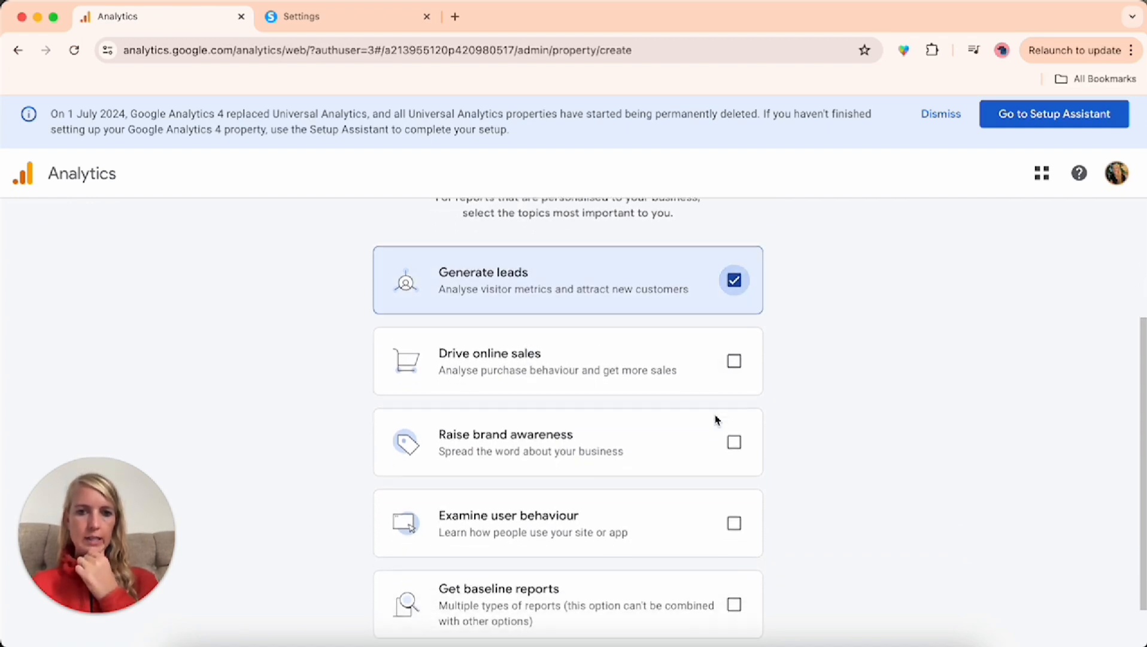
left_click(734, 309)
scroll(705, 439, "down", 1)
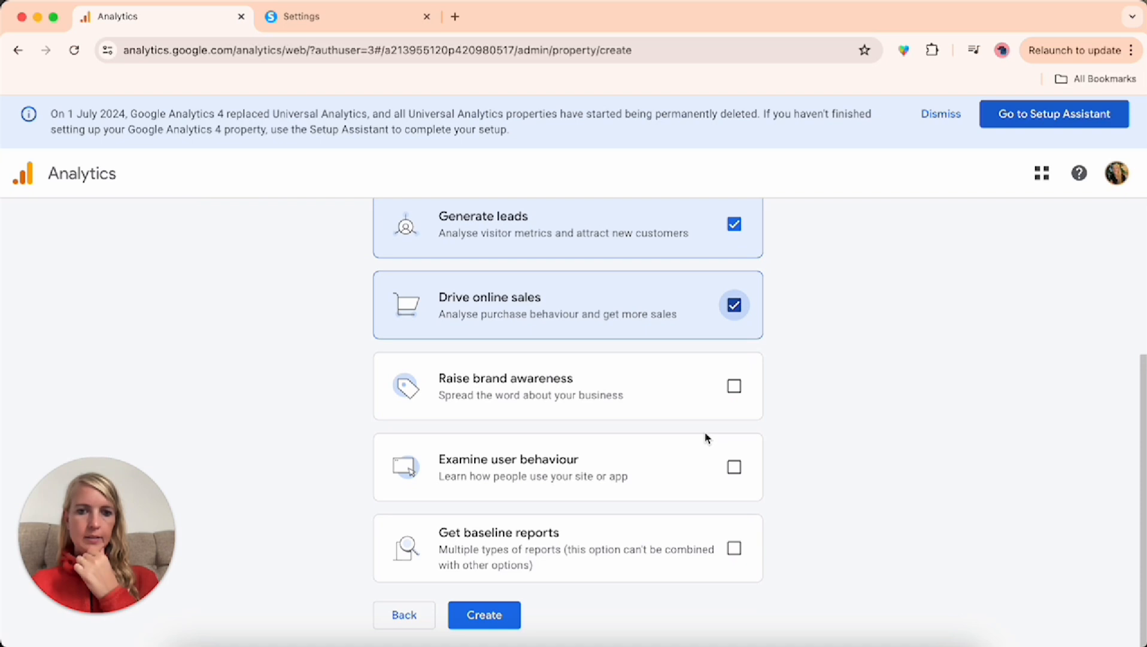
left_click(734, 469)
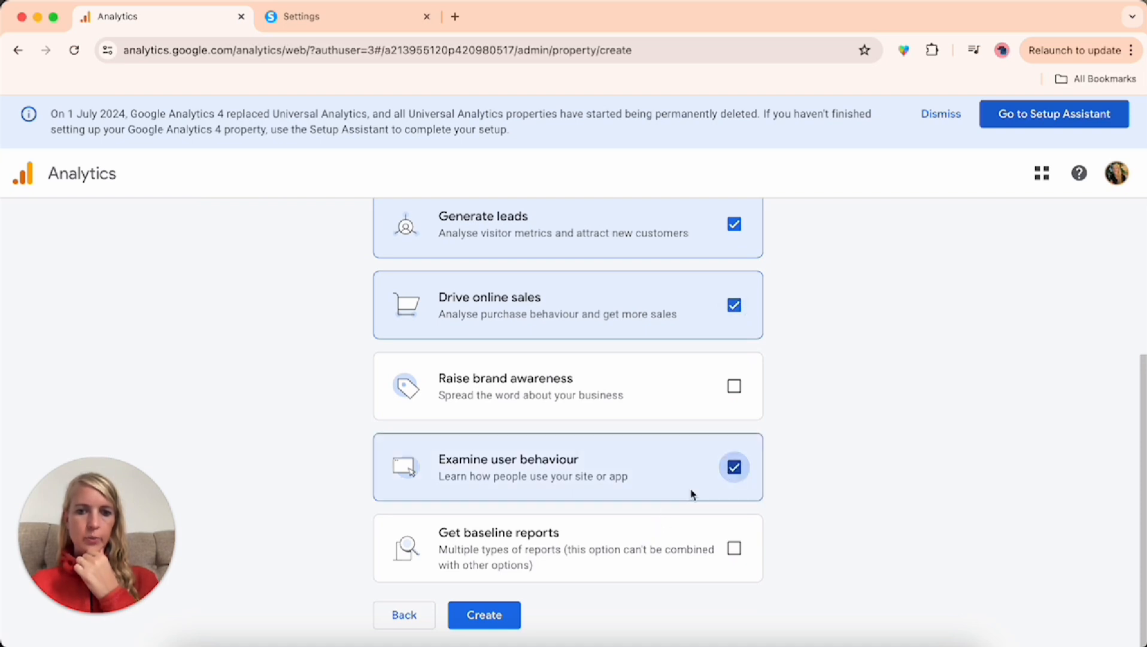
left_click(492, 621)
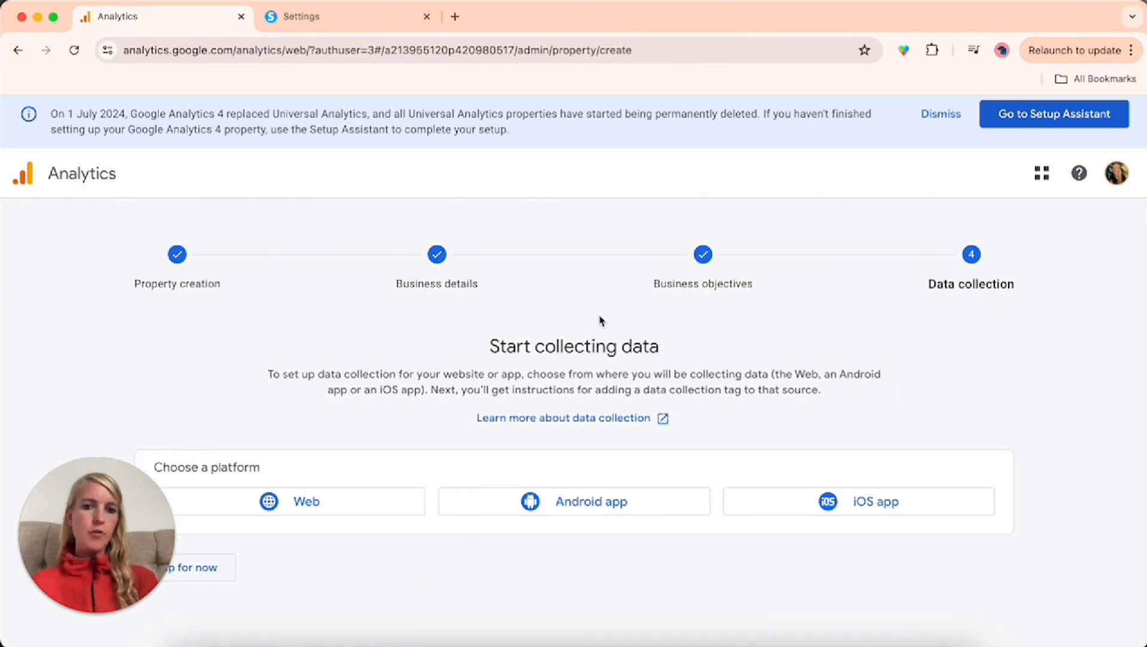
Choose Web as the data collection platform and enter virtualassitantstartupkit.com as the website URL
left_click(254, 505)
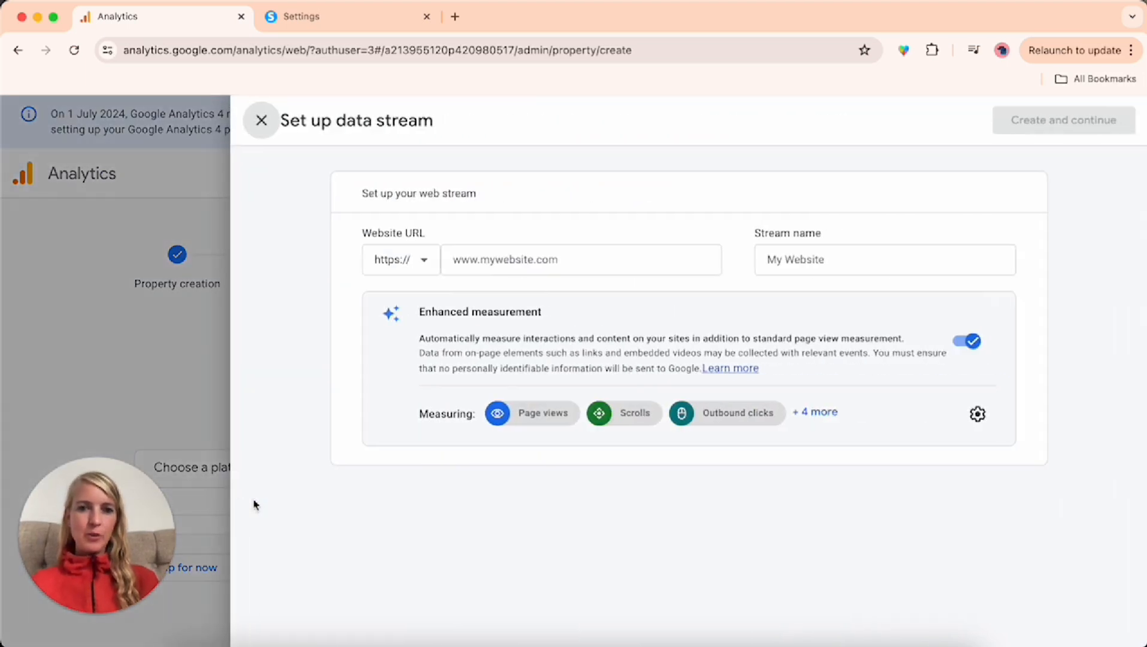
left_click(490, 257)
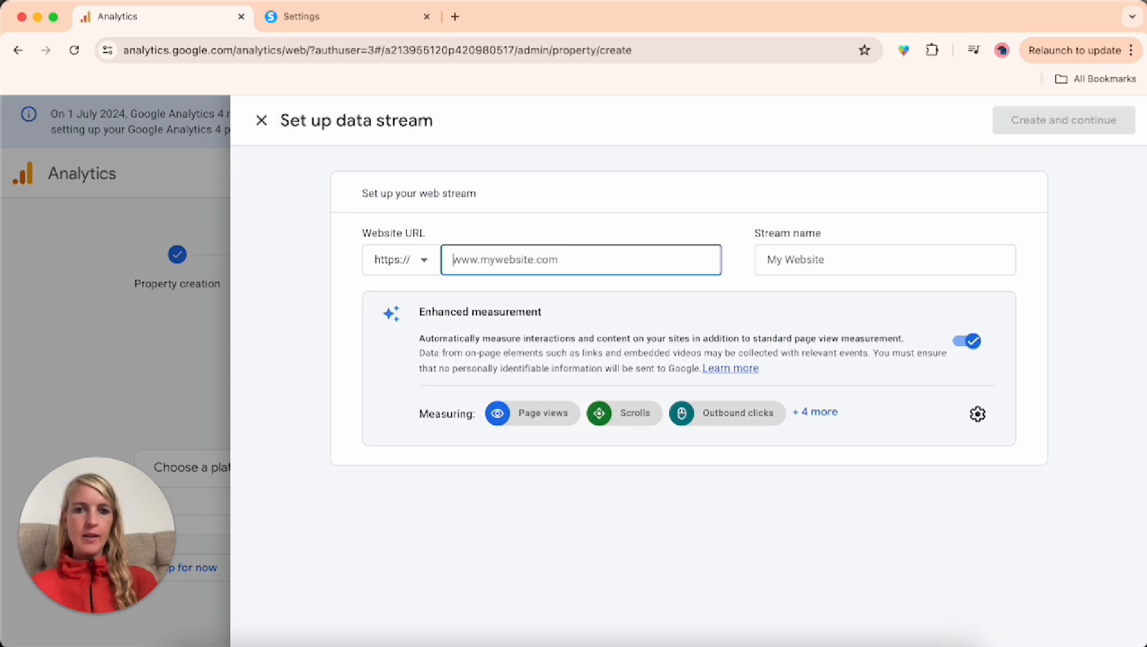
type("virtualassitantstartupkit.com")
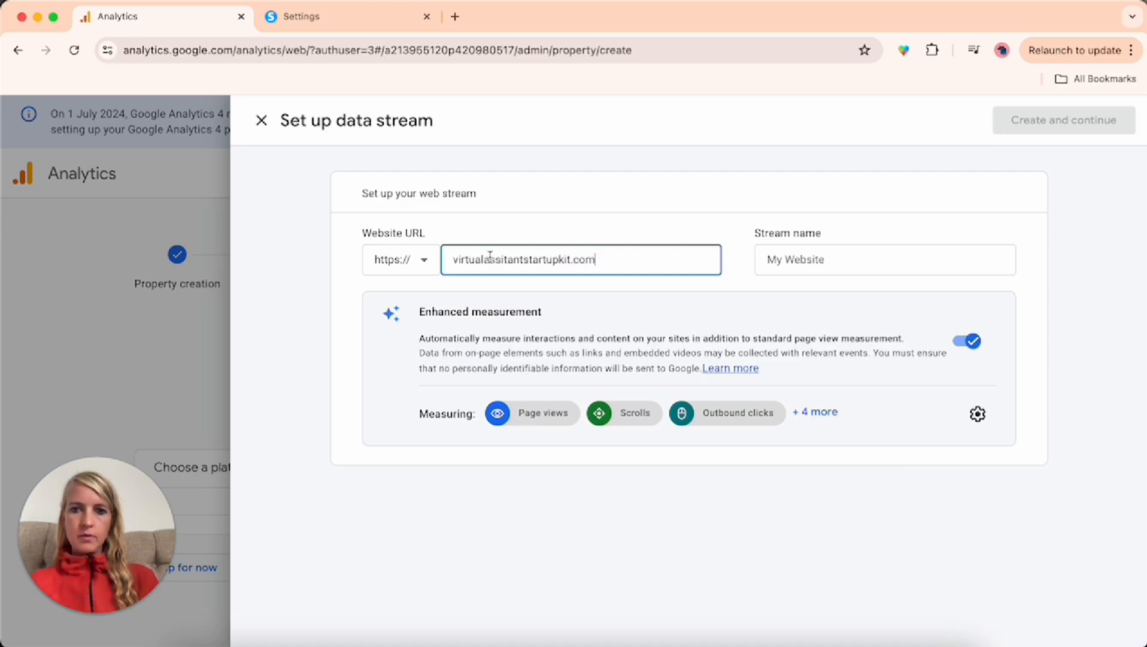
Name the web stream "VA Startup Kit" and create it
left_click(789, 256)
type("Vi")
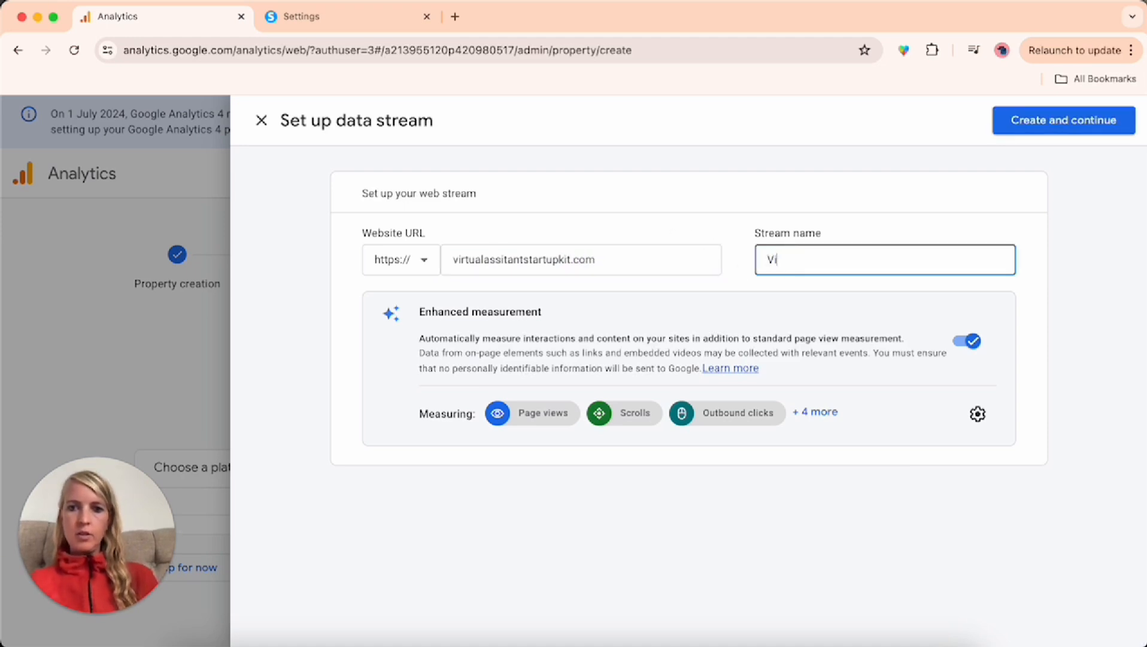
key("BackSpace")
type("A Startup ")
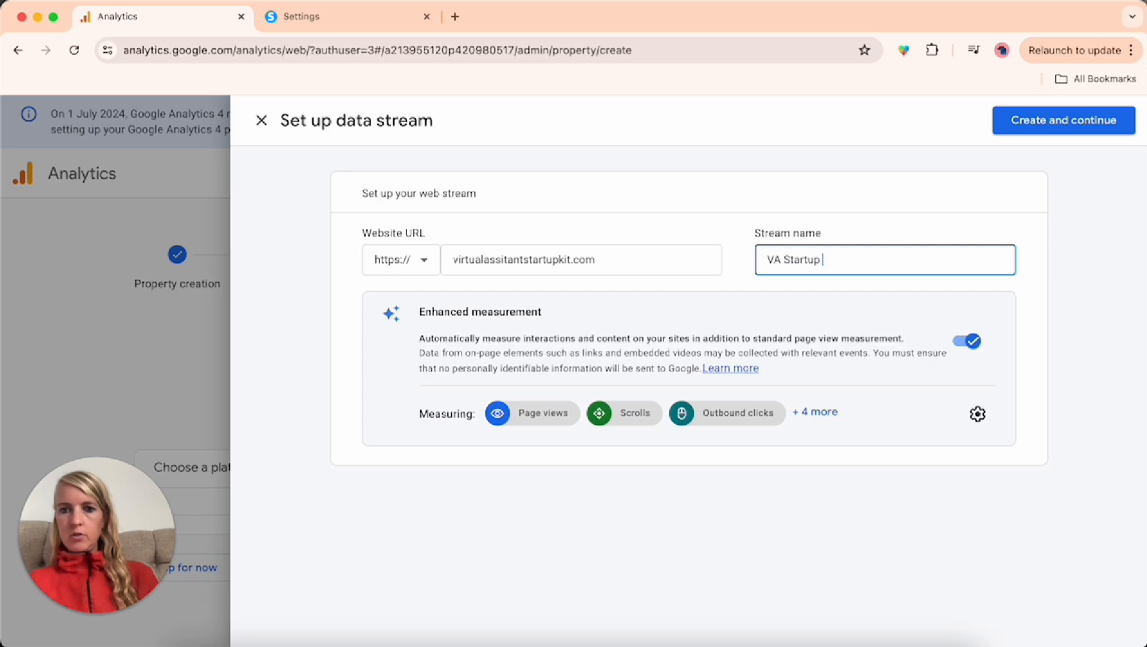
type("Kit")
left_click(746, 240)
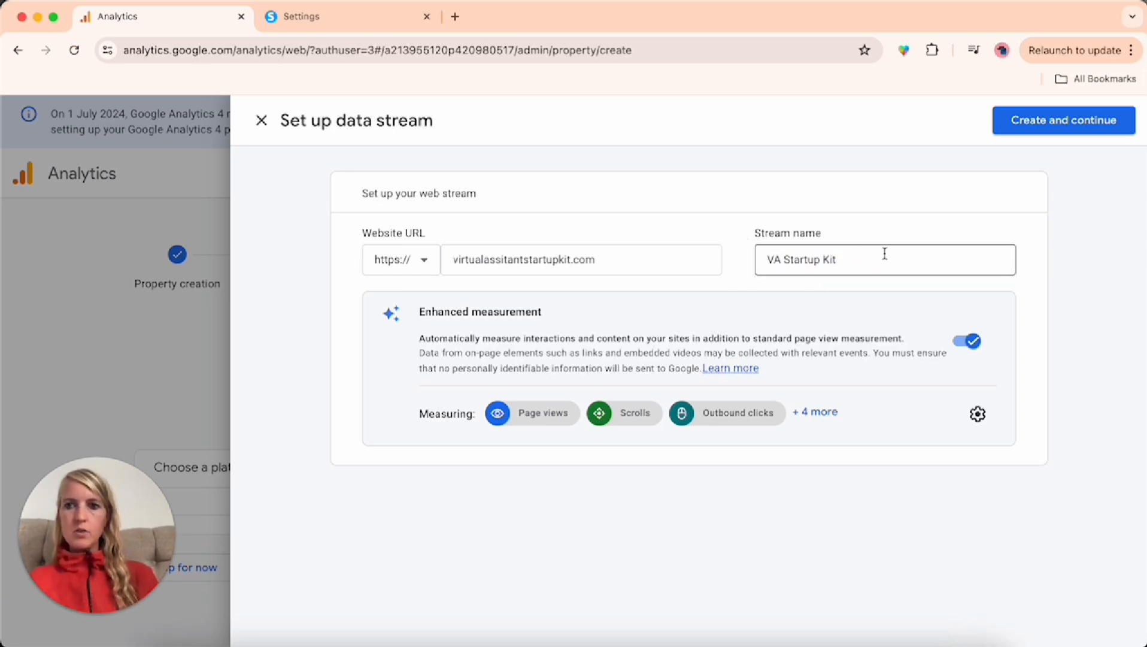
left_click(1074, 124)
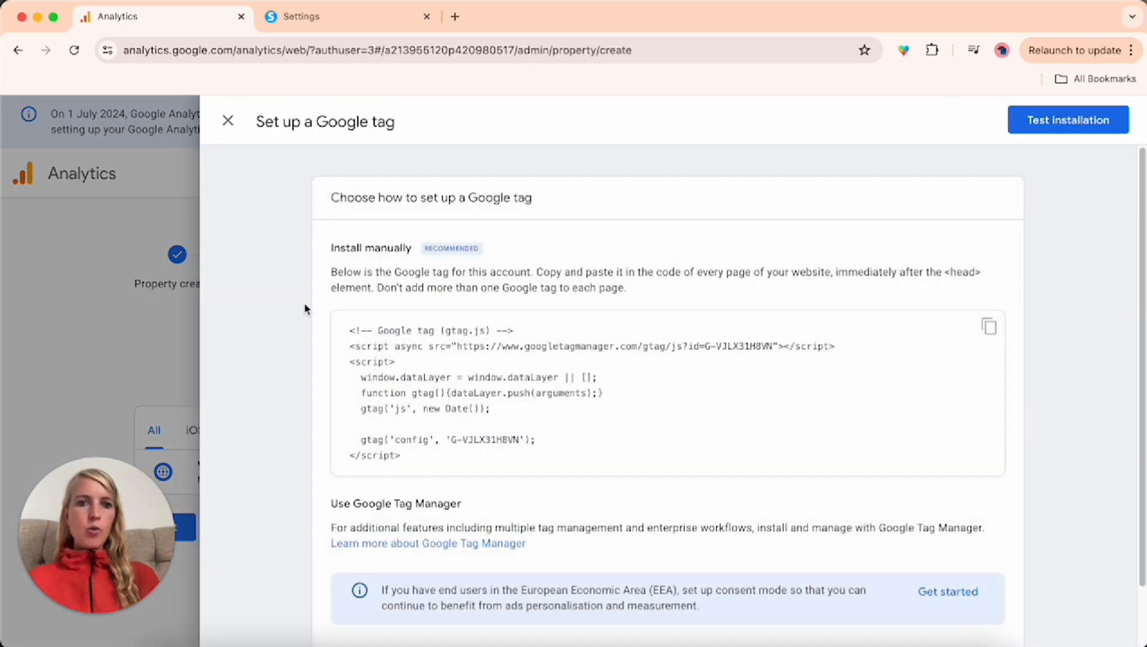
Open the manual installation instructions for the VA Startup Kit web stream and copy the Google tag code
left_click(227, 121)
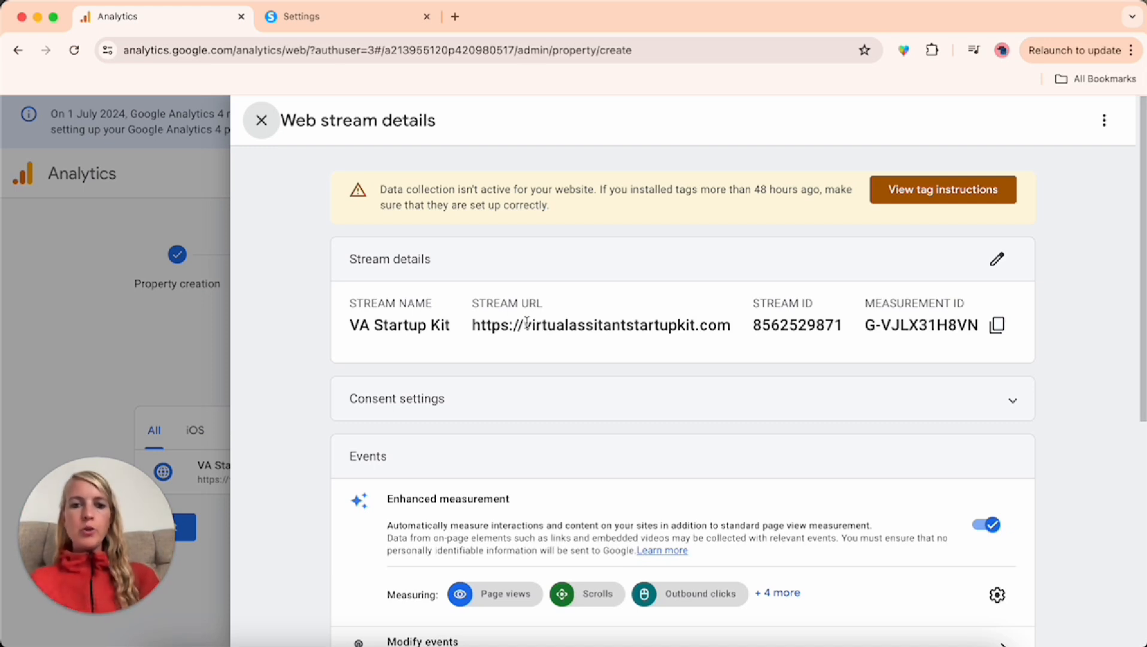
left_click(928, 199)
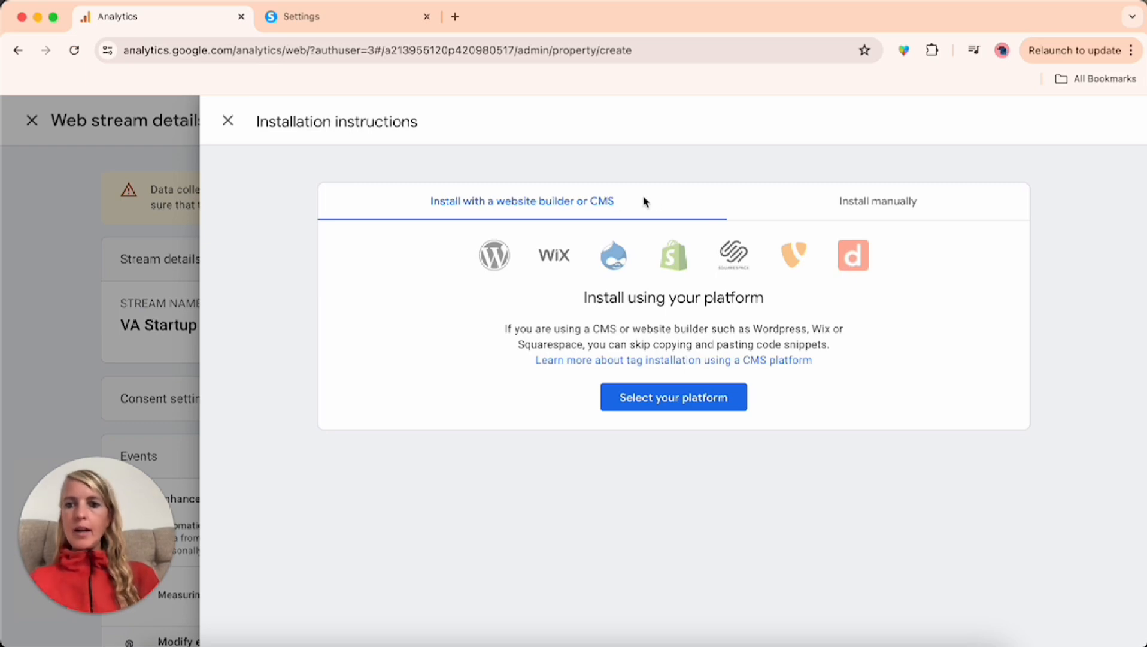
left_click(895, 204)
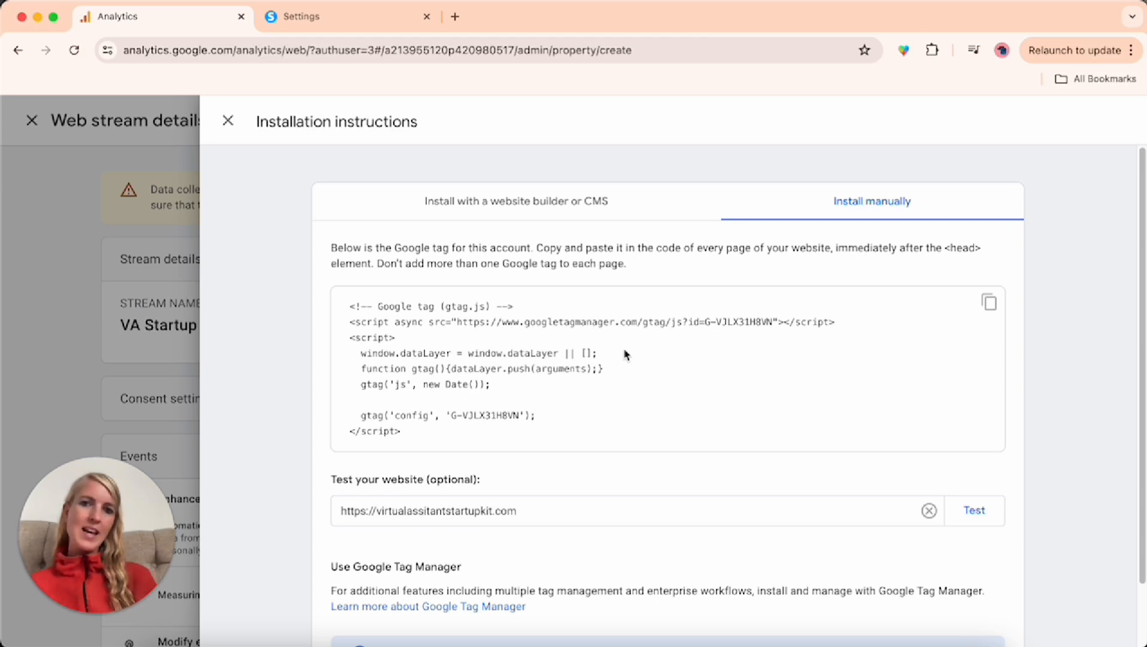
left_click(989, 304)
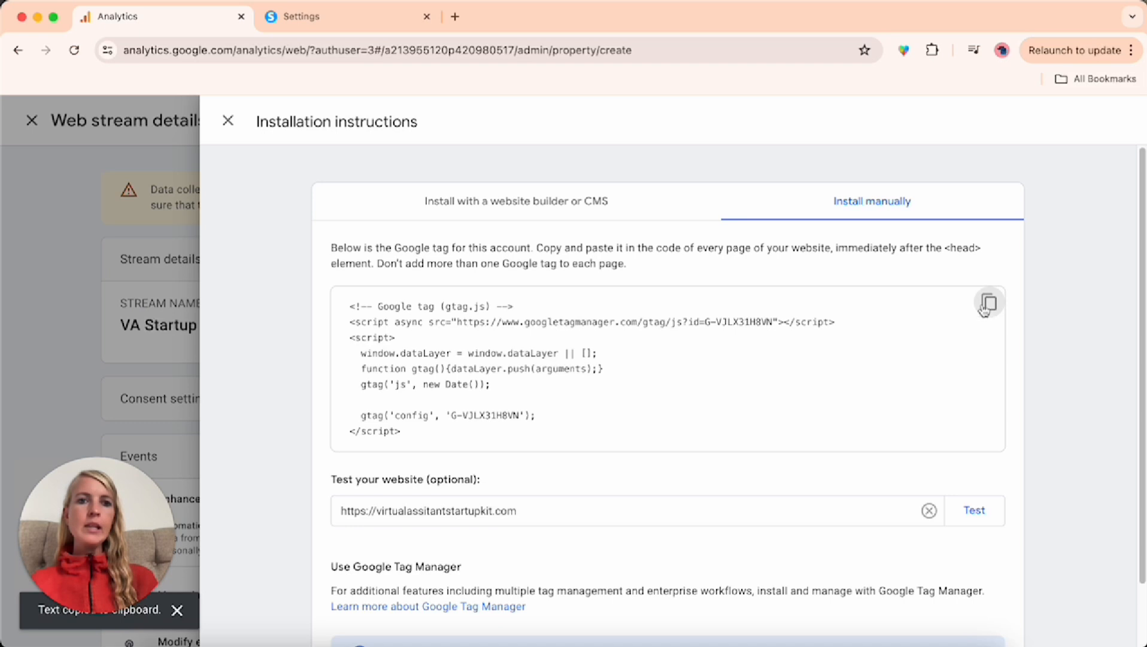
Switch to systeme.io and open the Sales funnels section of the account settings
left_click(336, 22)
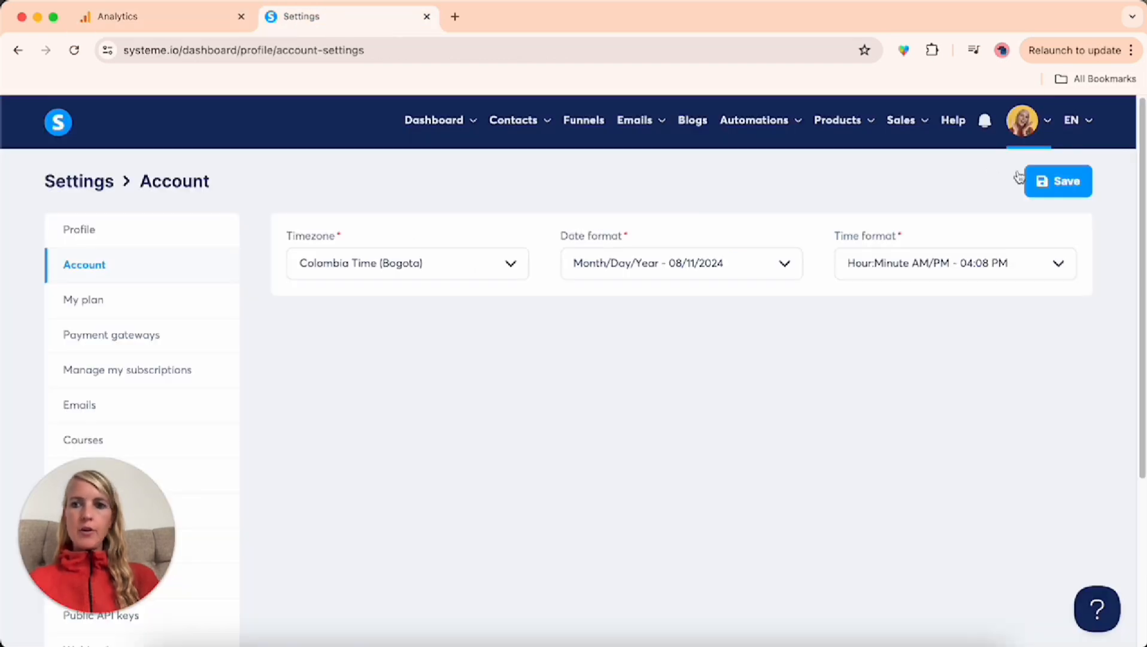
left_click(1024, 125)
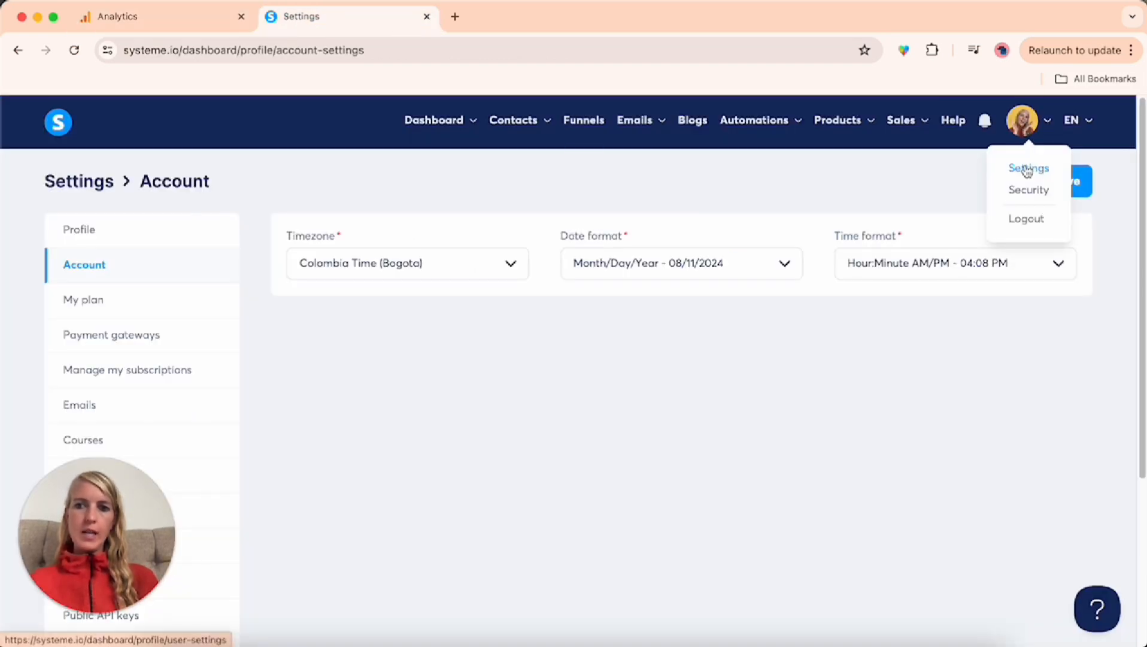
scroll(111, 335, "down", 2)
scroll(110, 335, "down", 2)
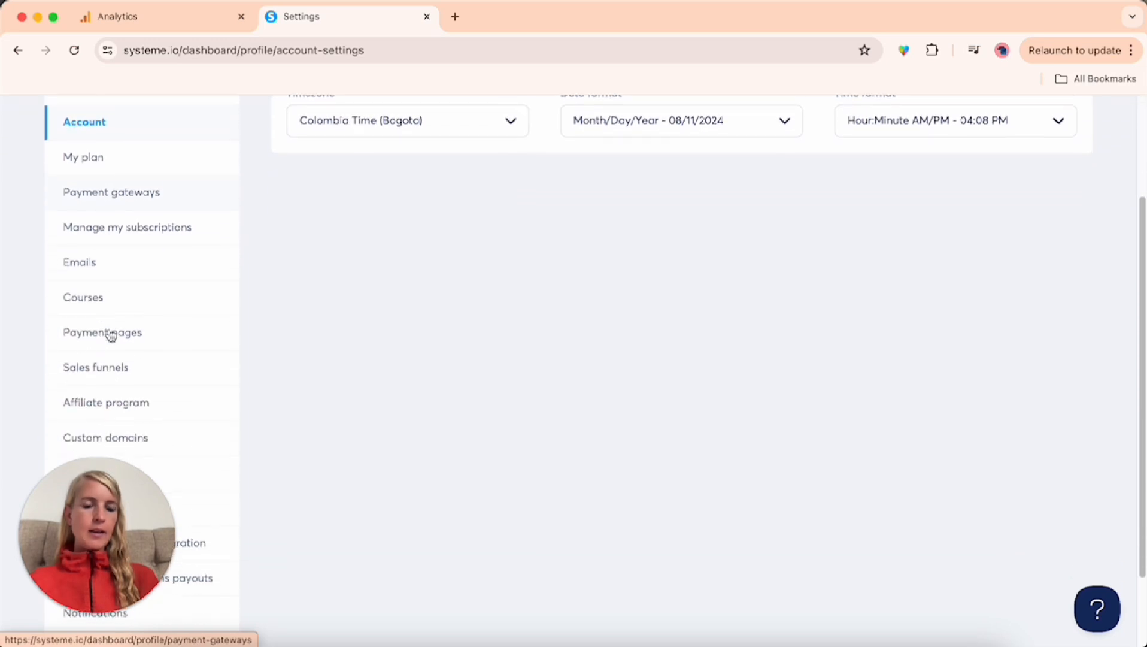
left_click(98, 366)
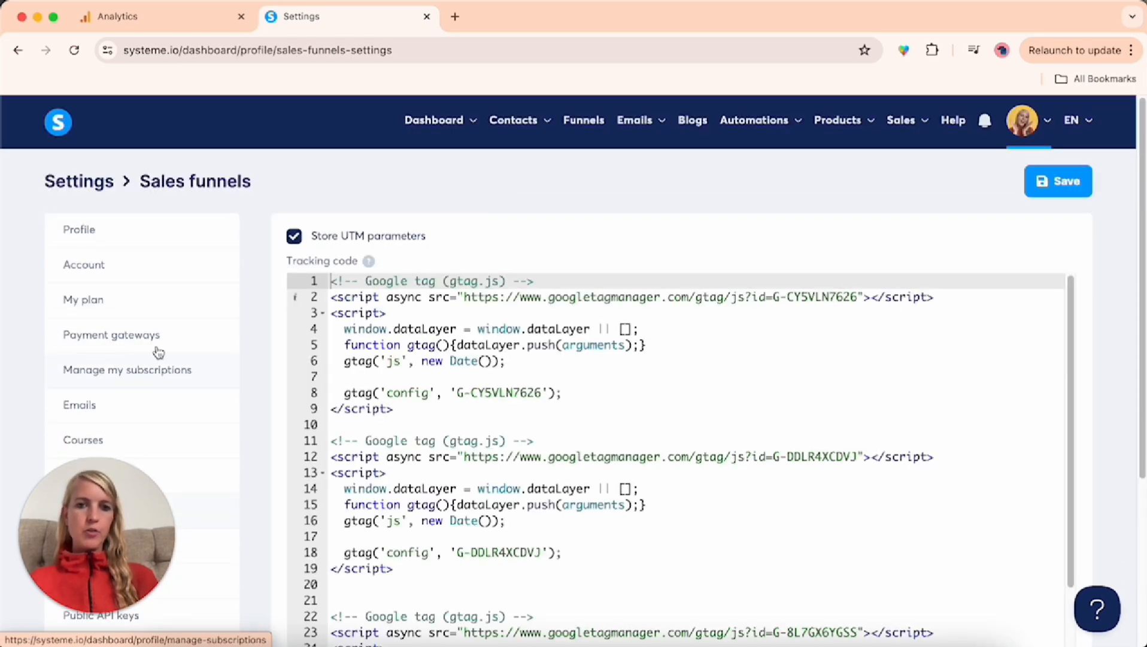
Paste the copied Google tag below the last script in the sales funnels tracking code, after a blank line, and save the settings
scroll(659, 361, "down", 3)
scroll(656, 359, "down", 3)
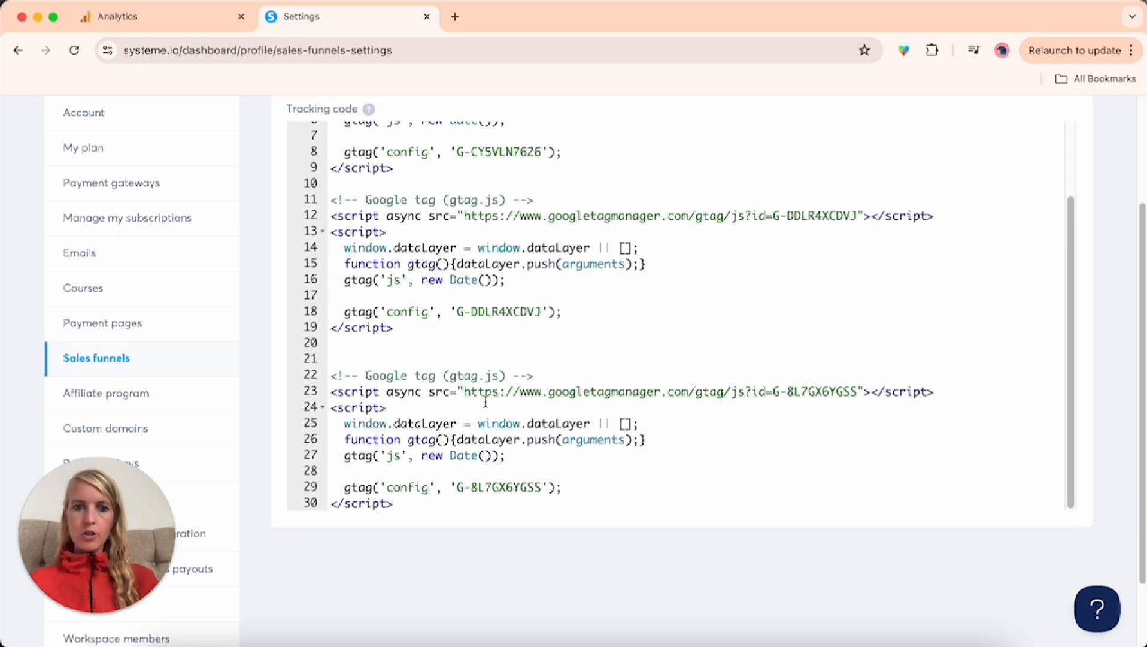
left_click(422, 507)
key("Return")
key("Return")
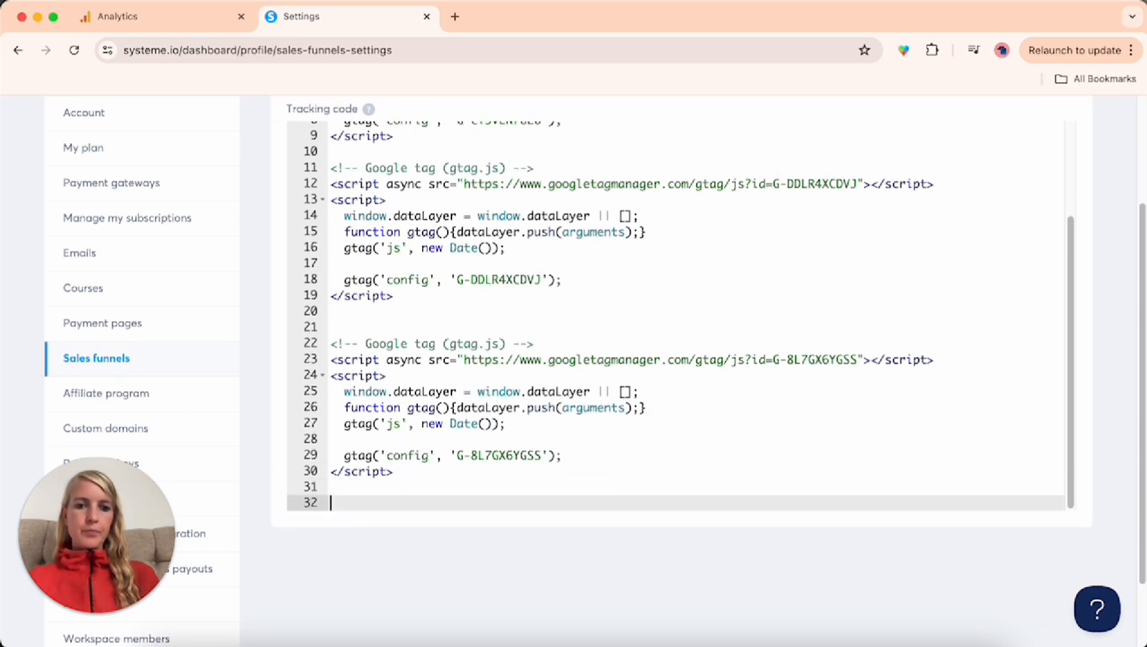
key("super+v")
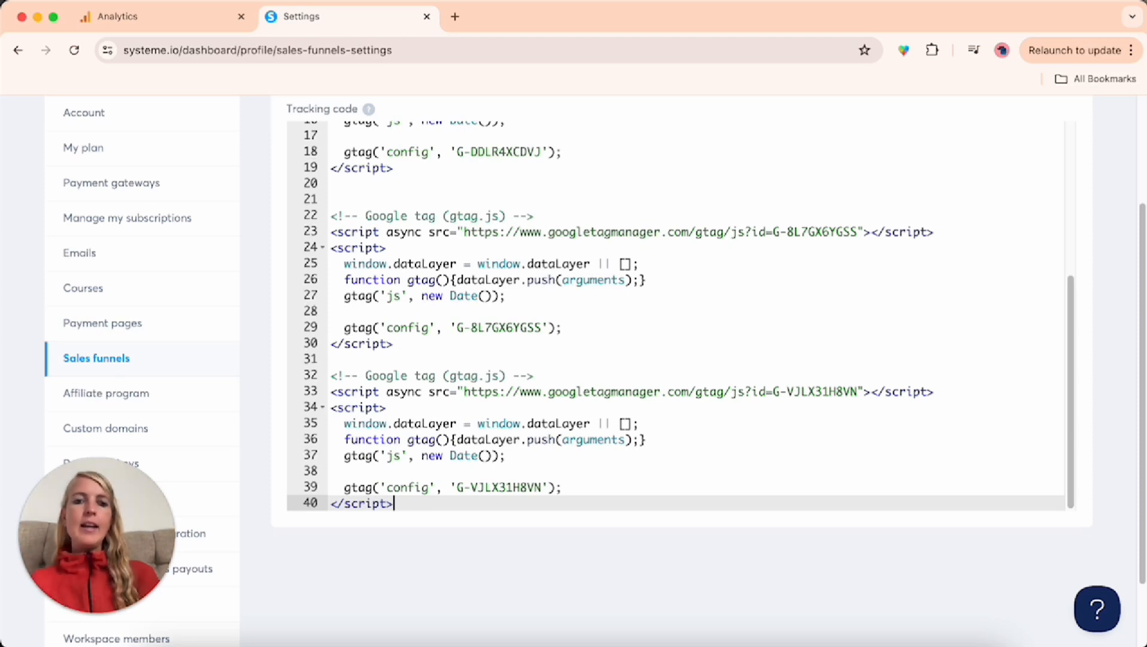
scroll(656, 575, "up", 5)
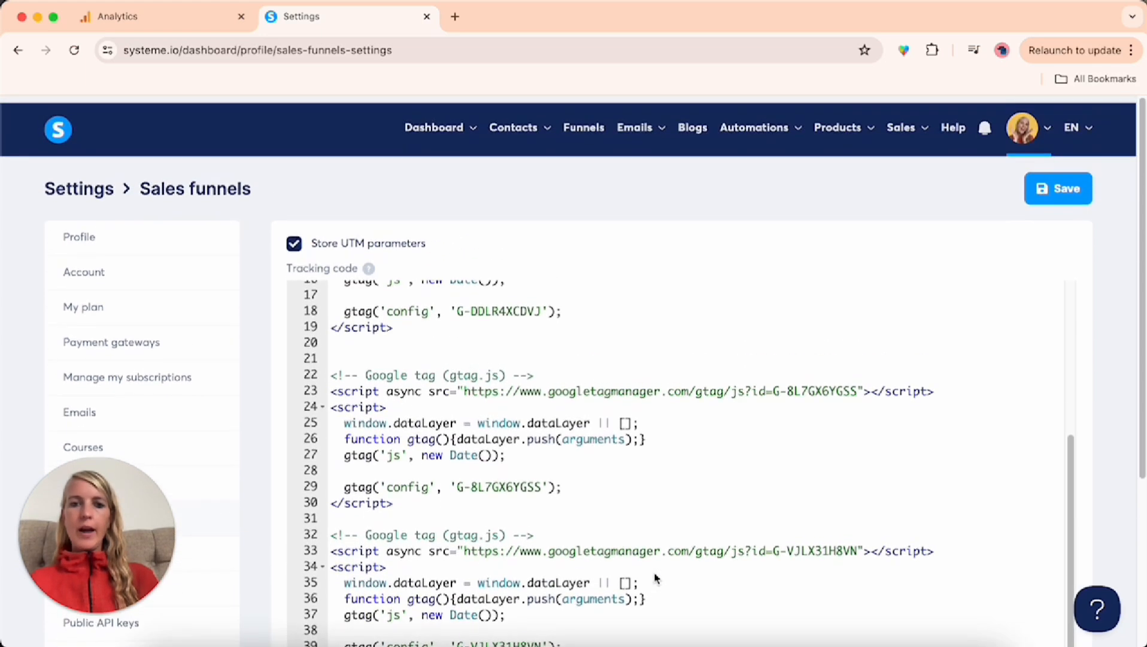
scroll(653, 311, "down", 3)
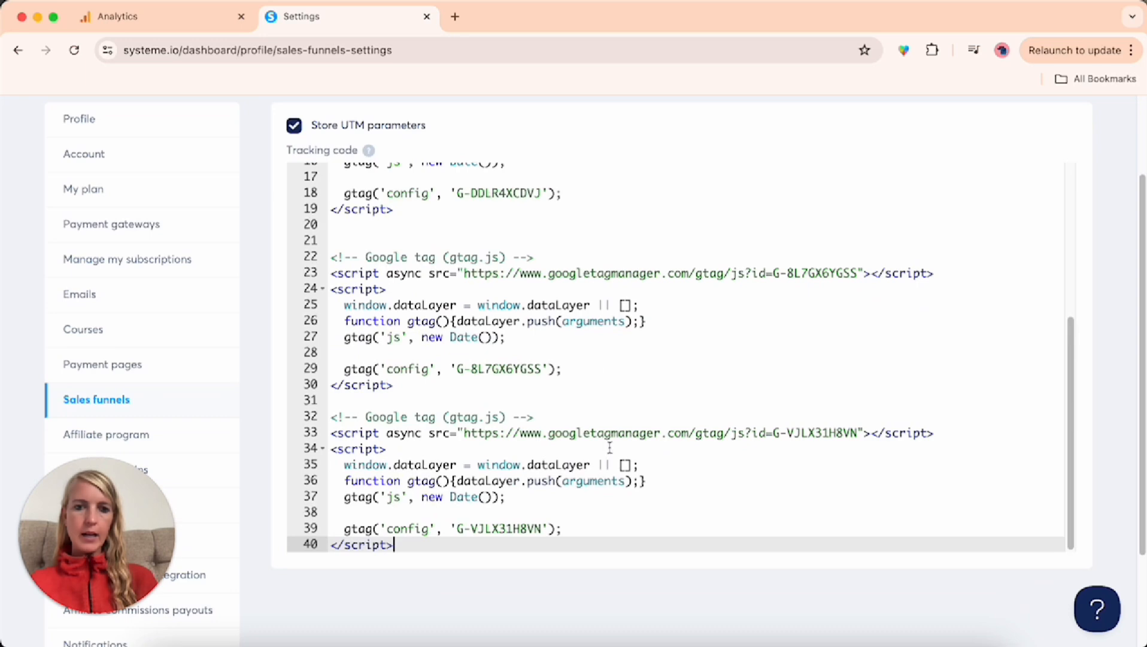
scroll(650, 435, "up", 5)
scroll(1091, 333, "up", 3)
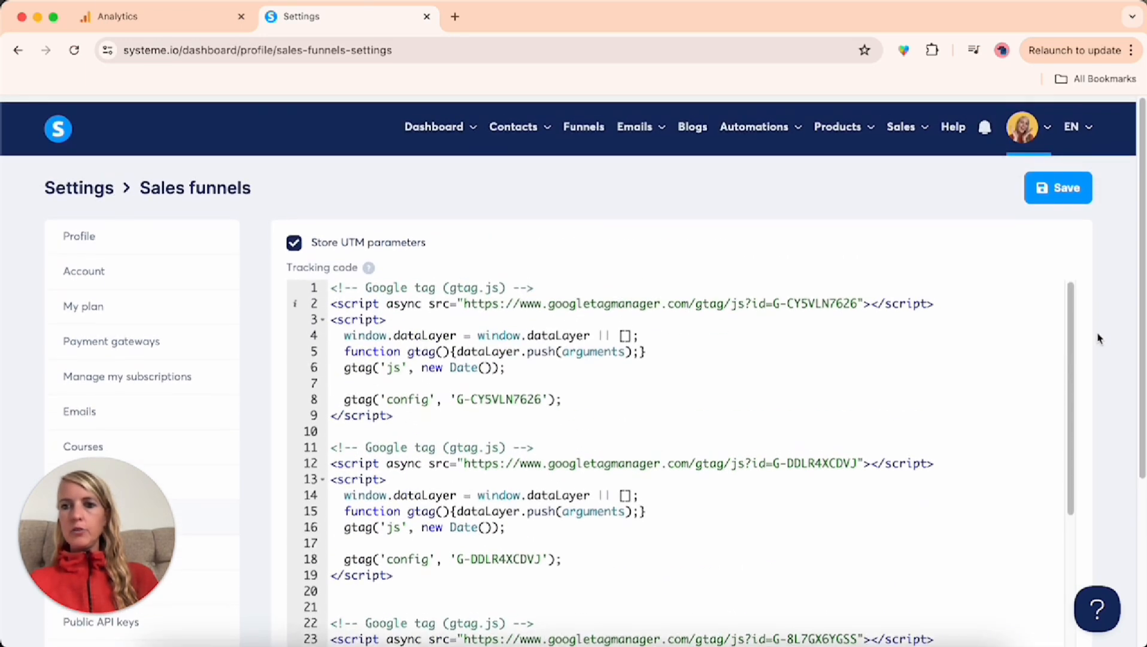
left_click(1060, 185)
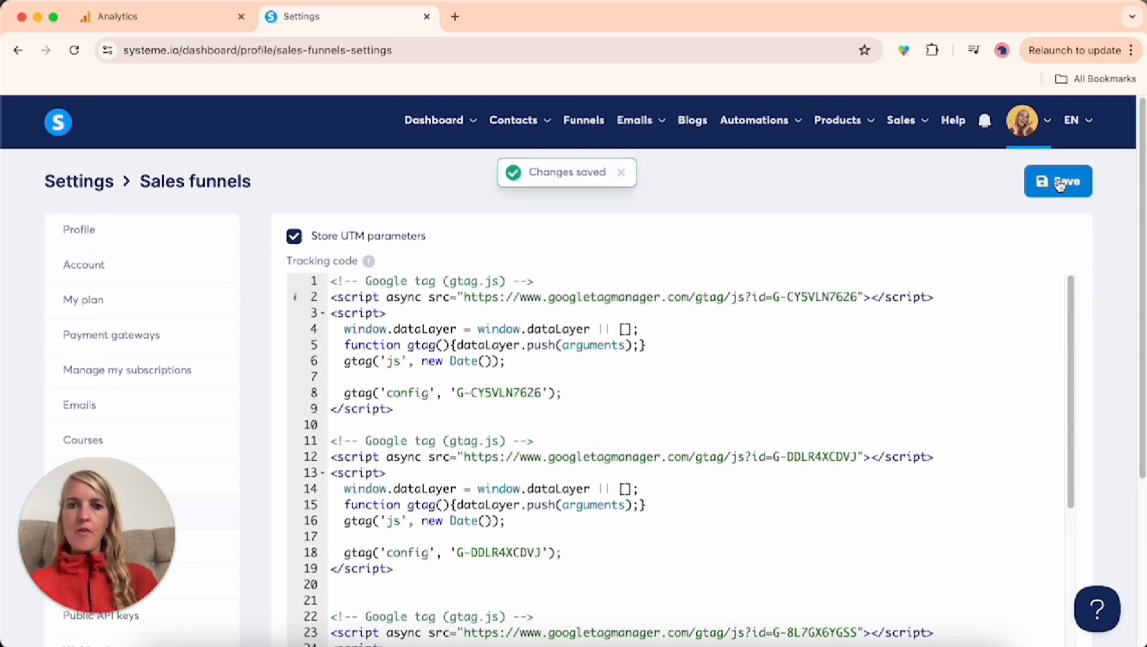
Return to Google Analytics, close the tag instructions and stream details, and finish the property setup through to its home page
left_click(170, 22)
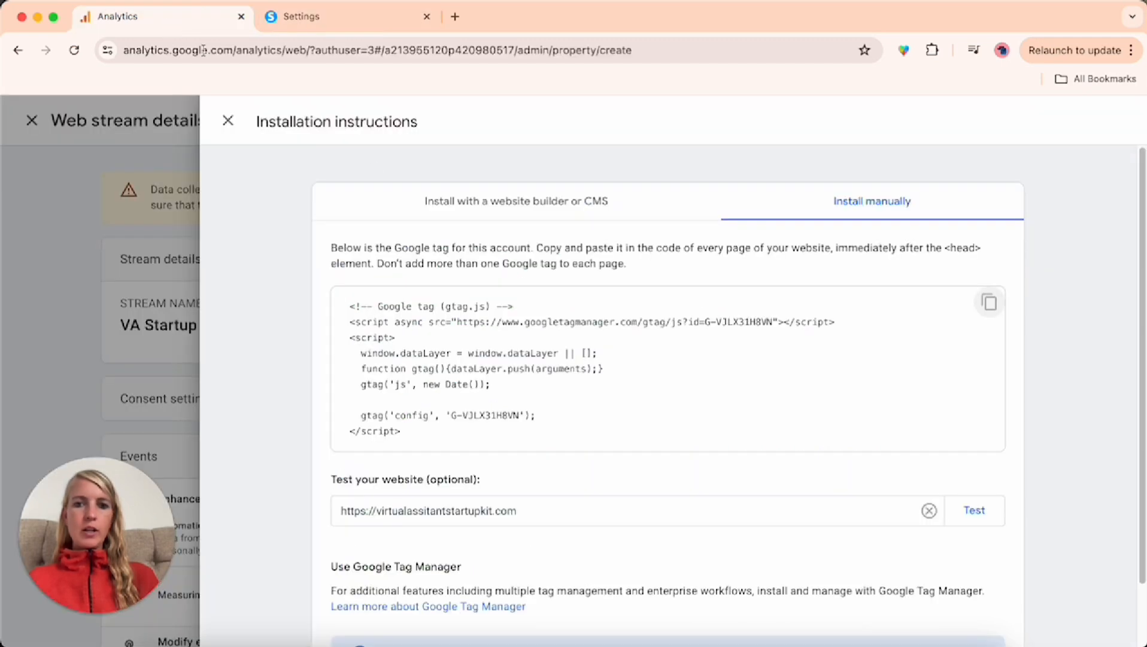
left_click(224, 122)
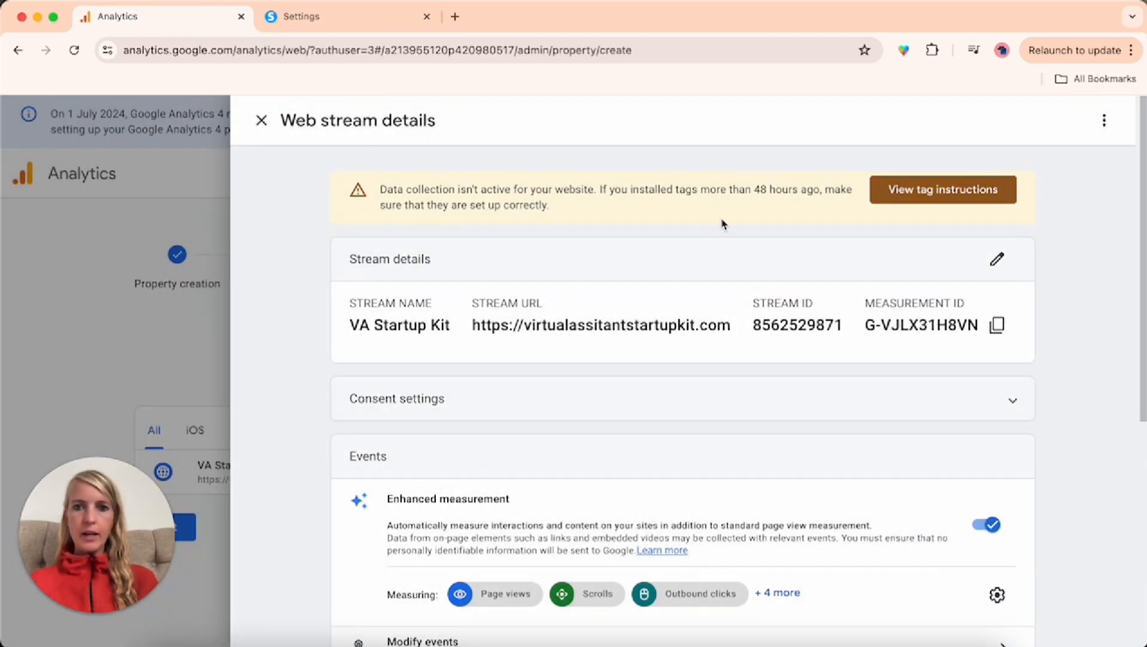
left_click_drag(807, 191, 735, 183)
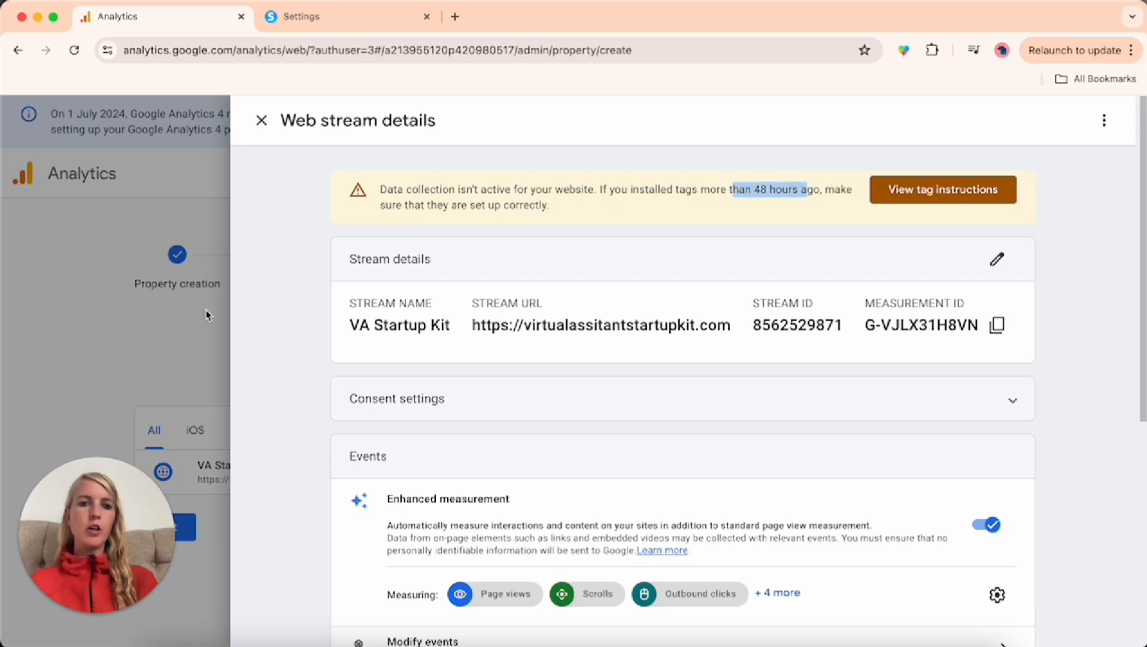
left_click(56, 313)
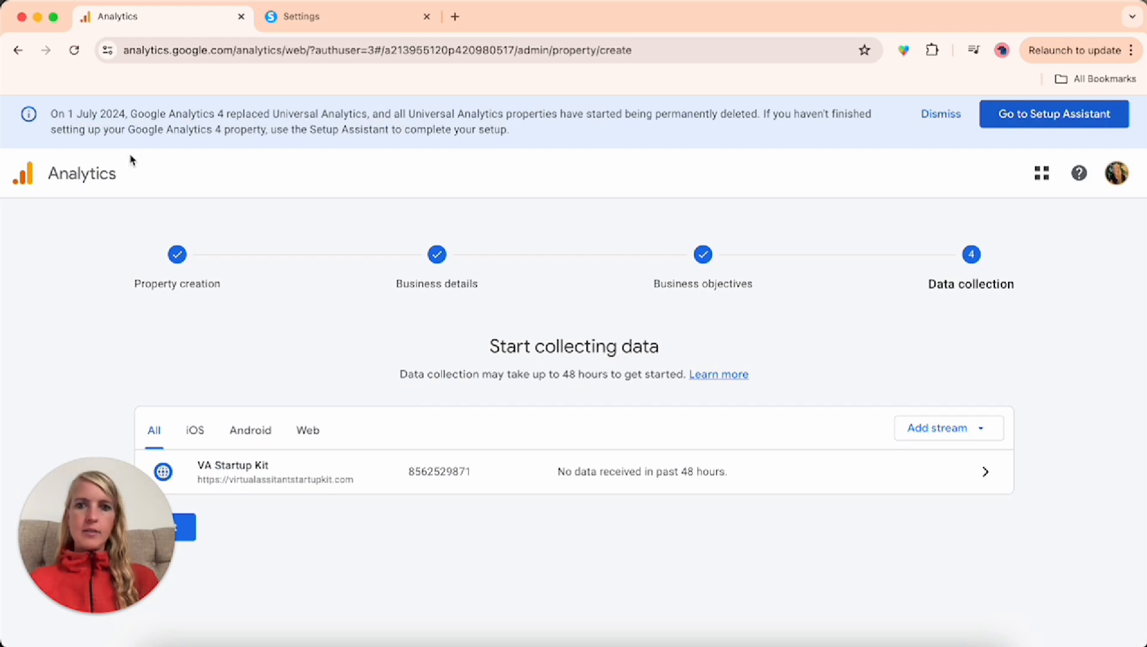
left_click(170, 533)
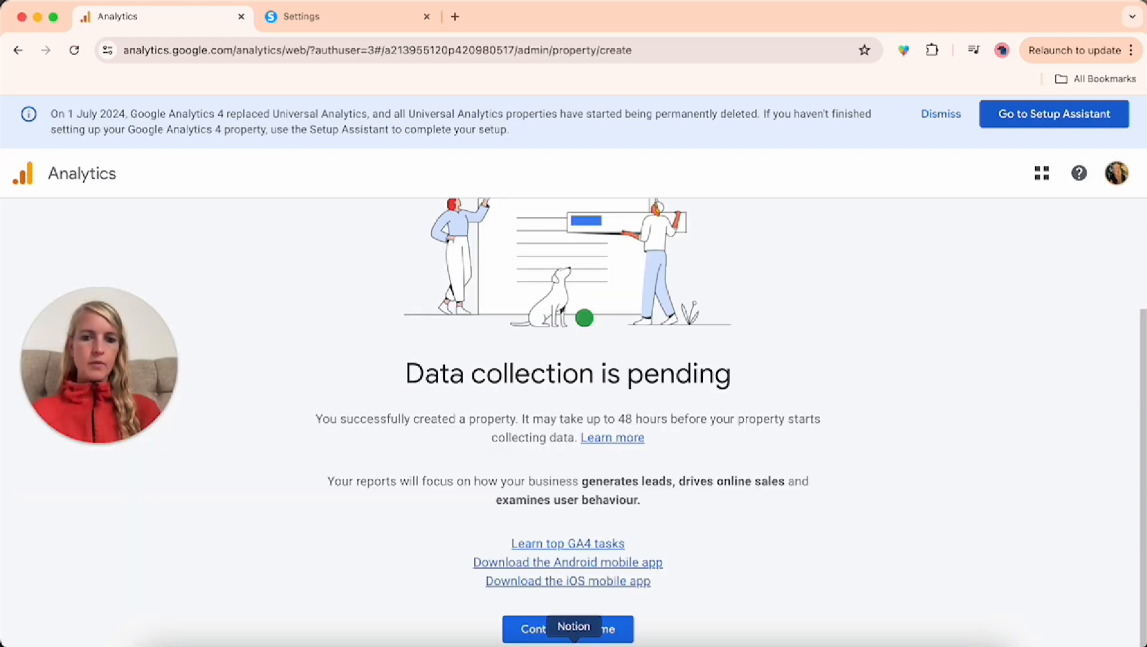
left_click(568, 629)
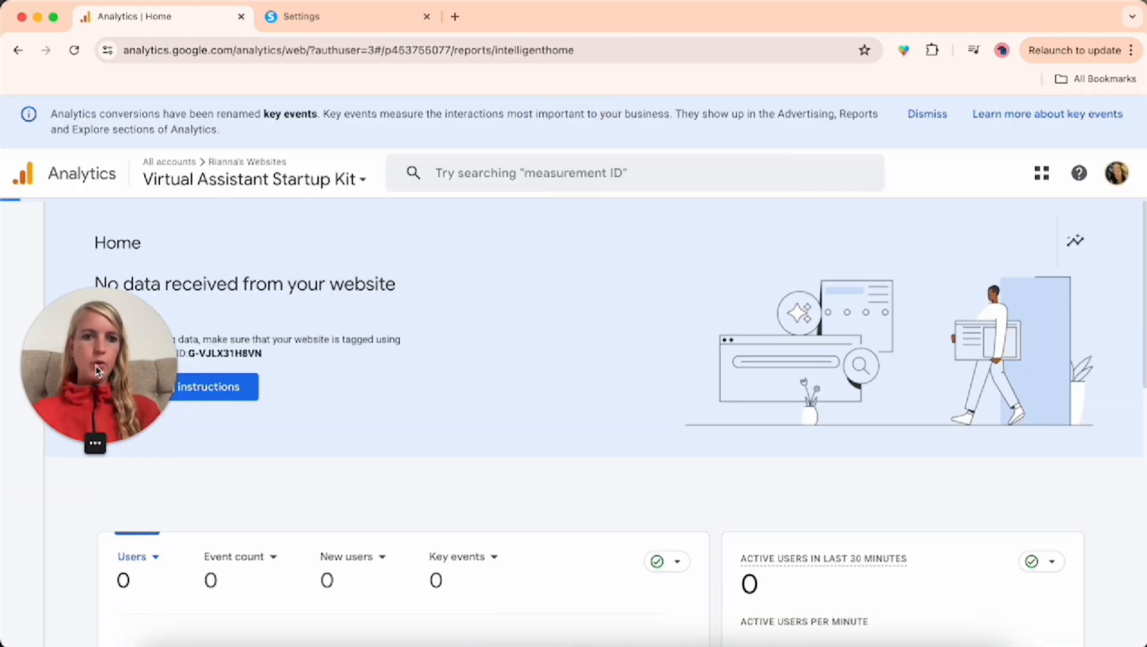
Switch to the SC Branding Kit property and examine its home overview of users, page views, countries and traffic sources
left_click(336, 180)
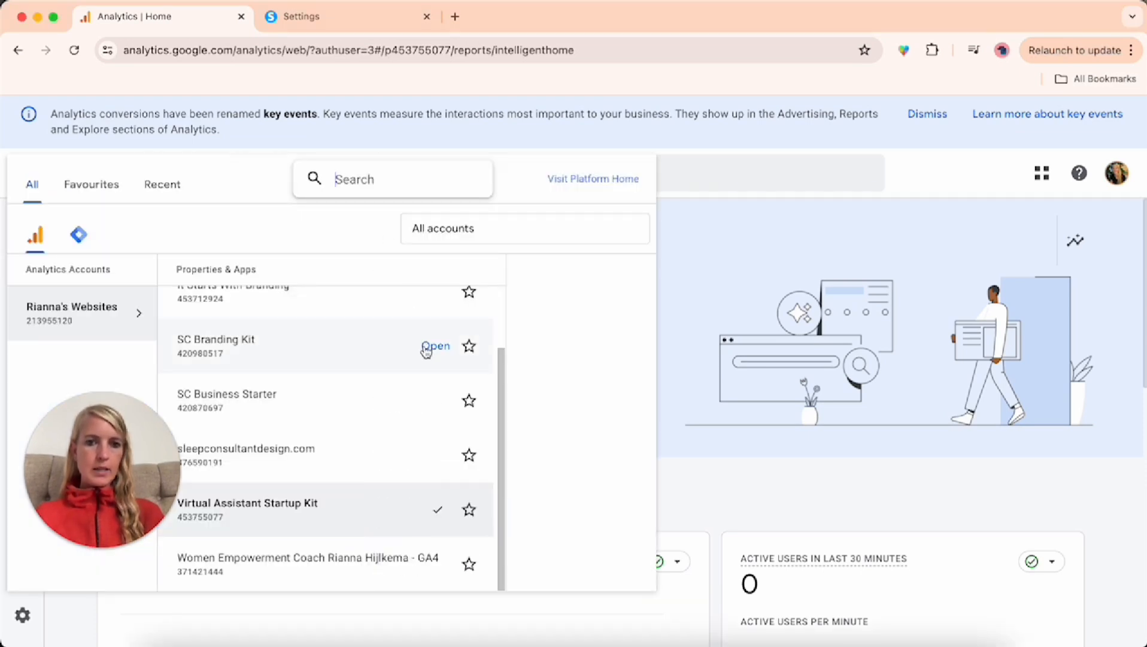
left_click(317, 350)
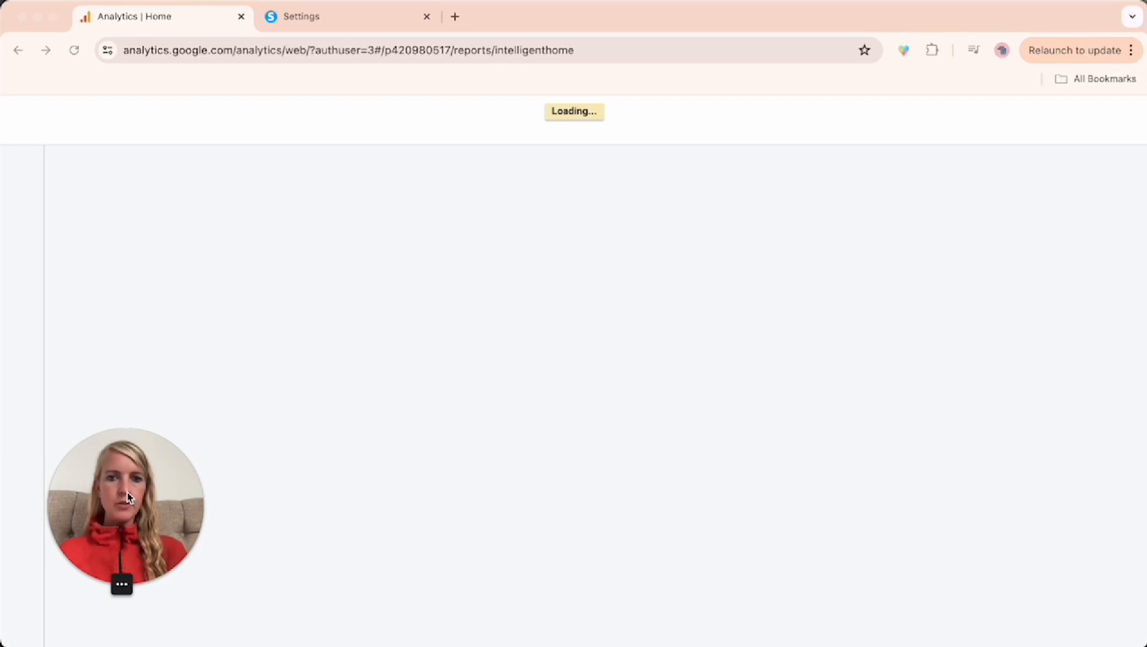
left_click_drag(121, 479, 1065, 126)
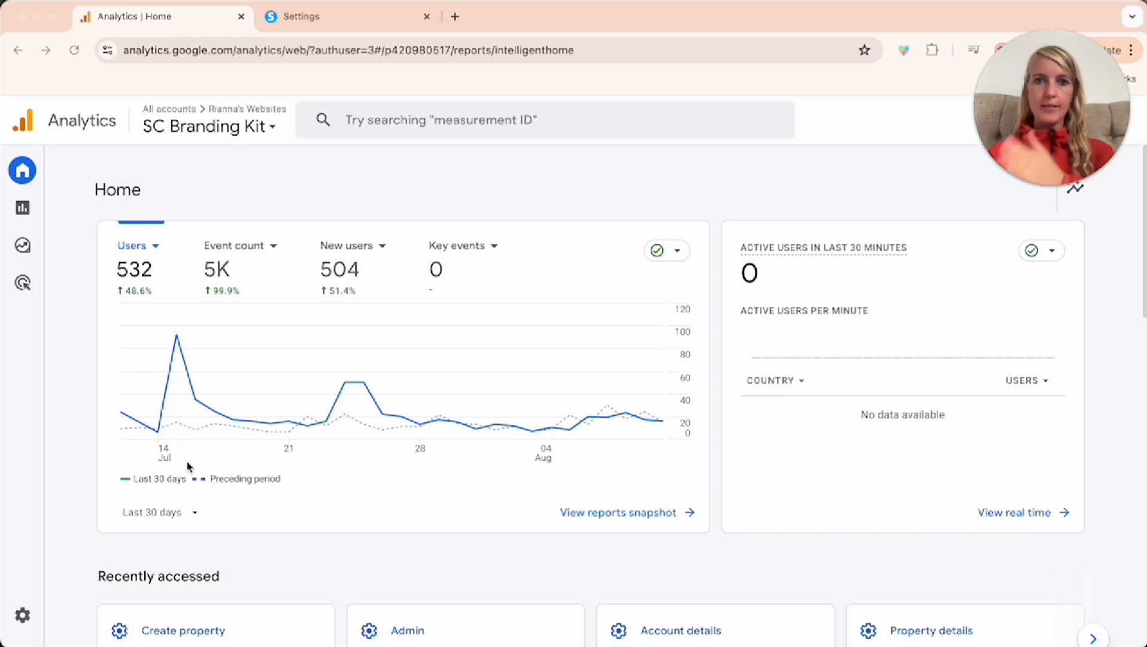
scroll(449, 499, "down", 7)
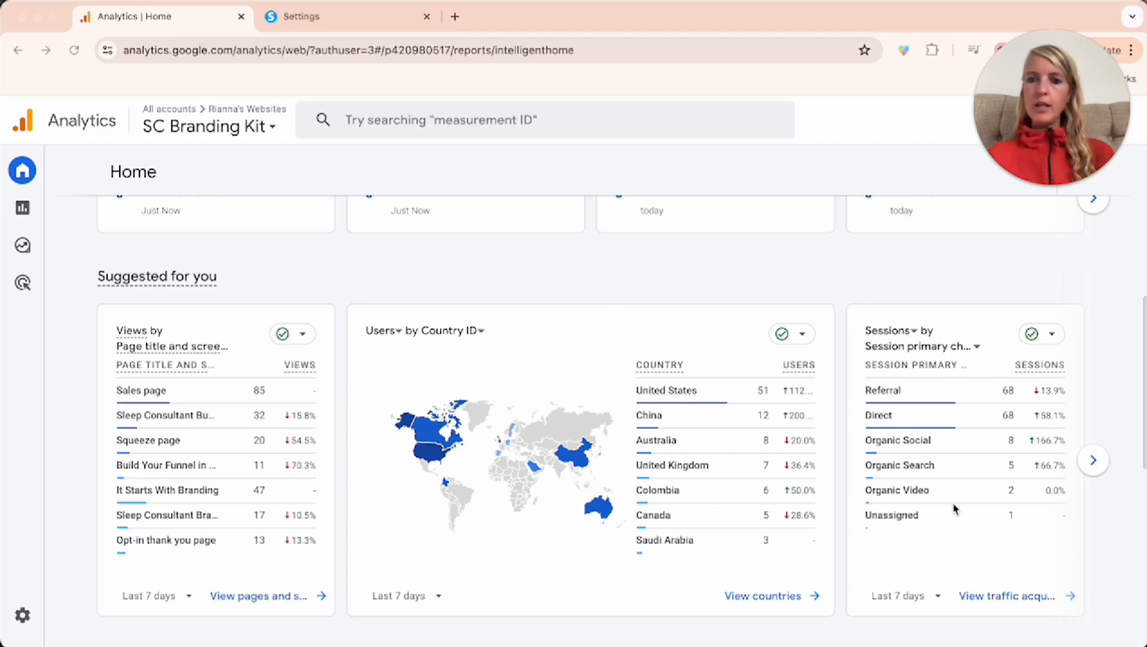
scroll(908, 542, "down", 2)
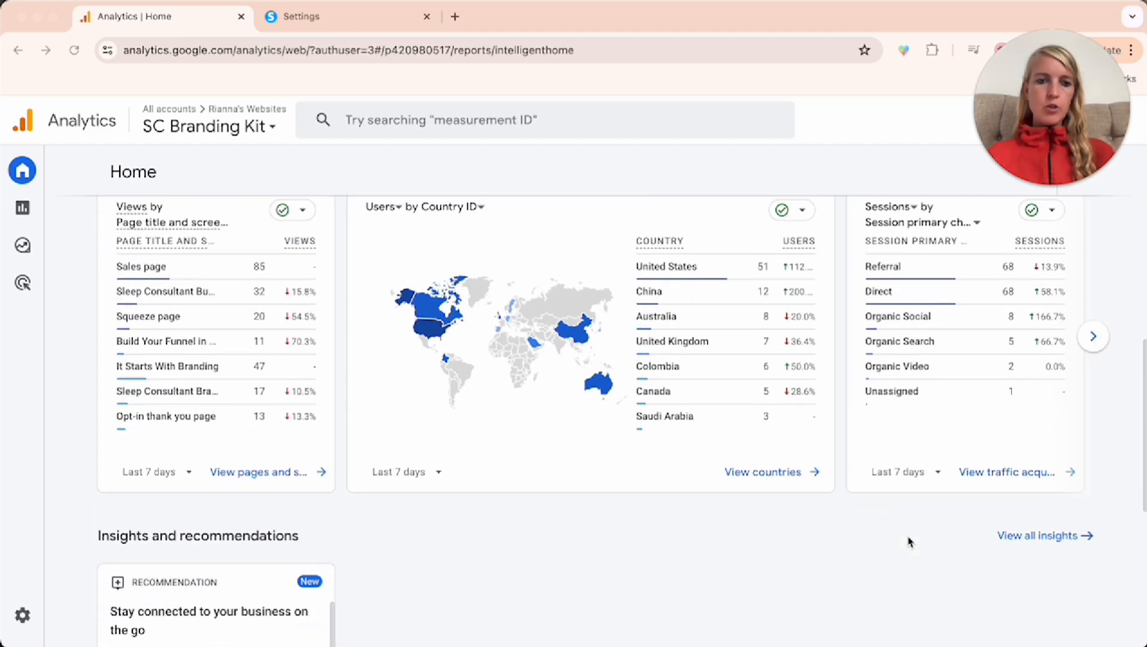
scroll(908, 541, "down", 3)
scroll(769, 505, "up", 12)
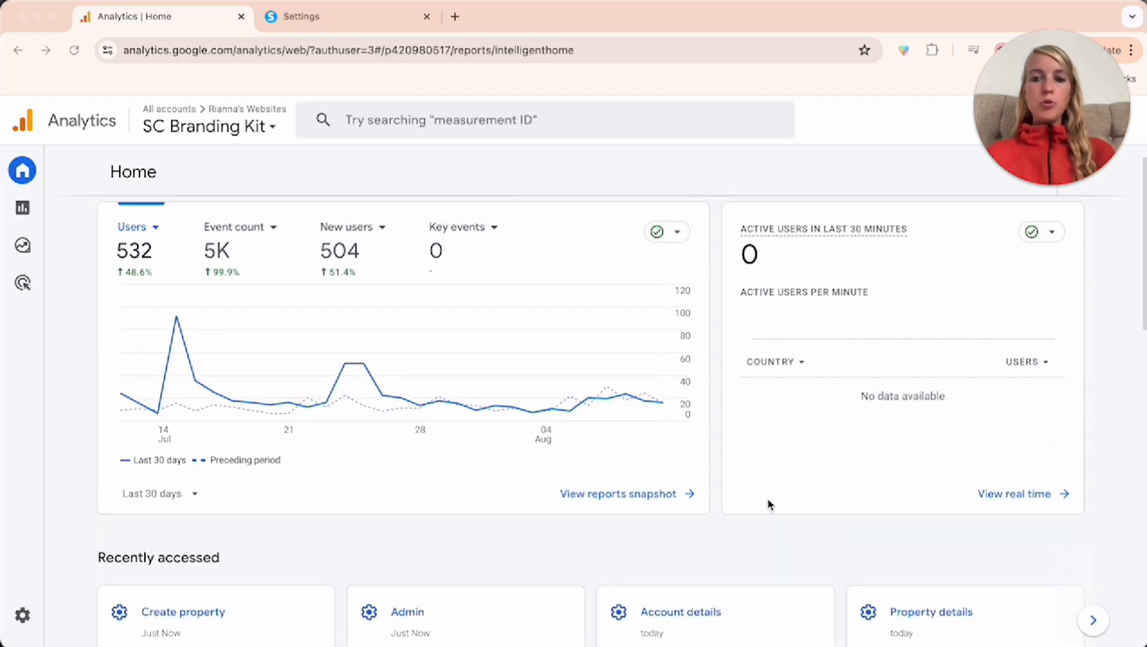
scroll(770, 504, "up", 1)
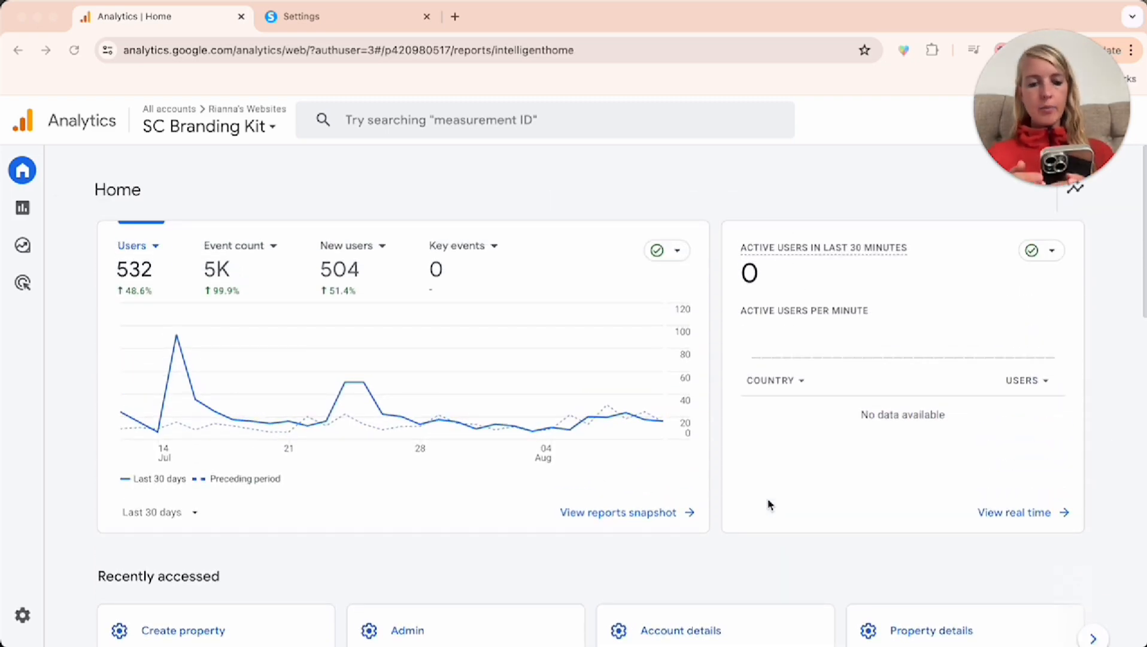